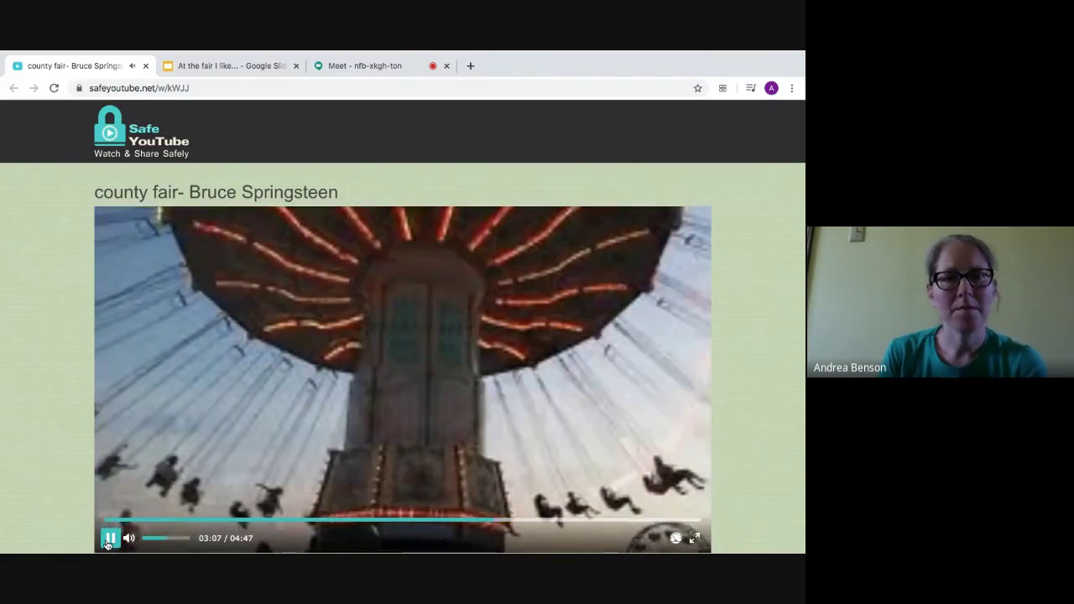
# Pause the county fair song video in Safe YouTube at 03:08.
pyautogui.click(107, 541)
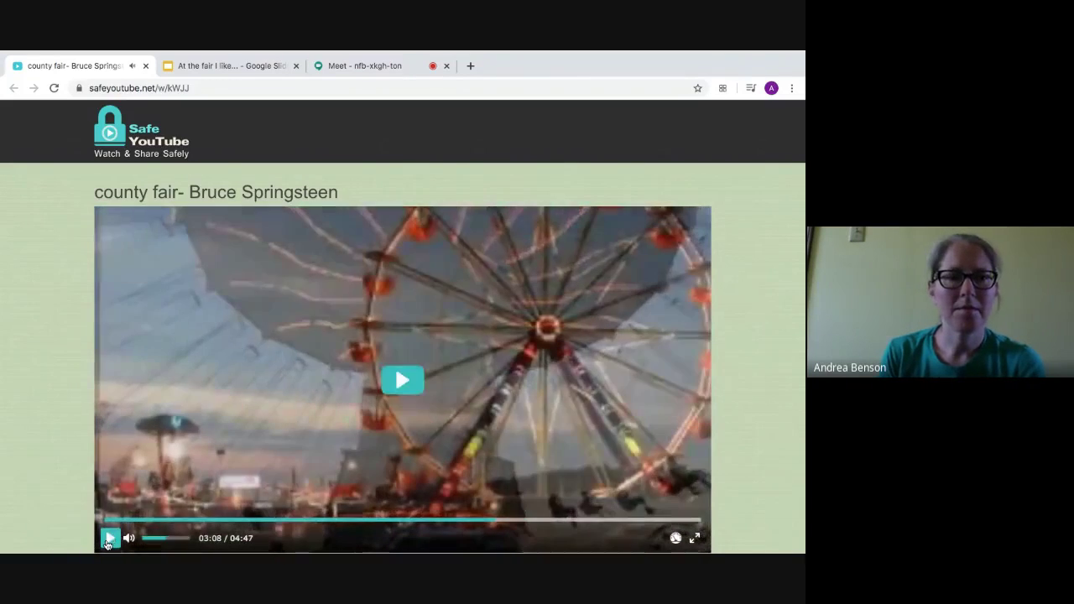
# Switch to the Google Meet call, then bring the At the fair slide deck forward.
pyautogui.click(356, 67)
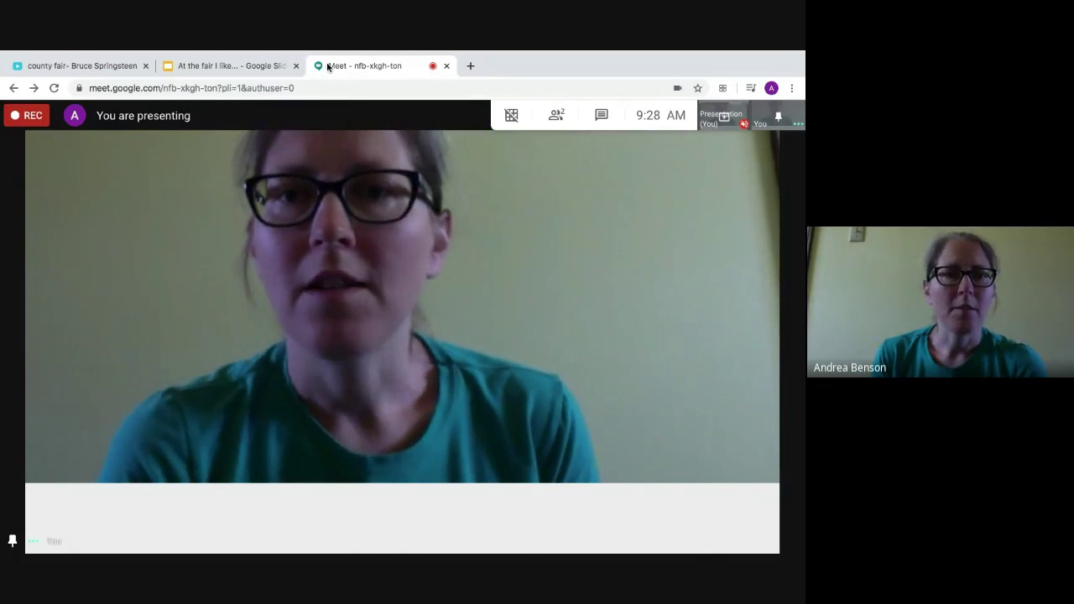
pyautogui.click(226, 67)
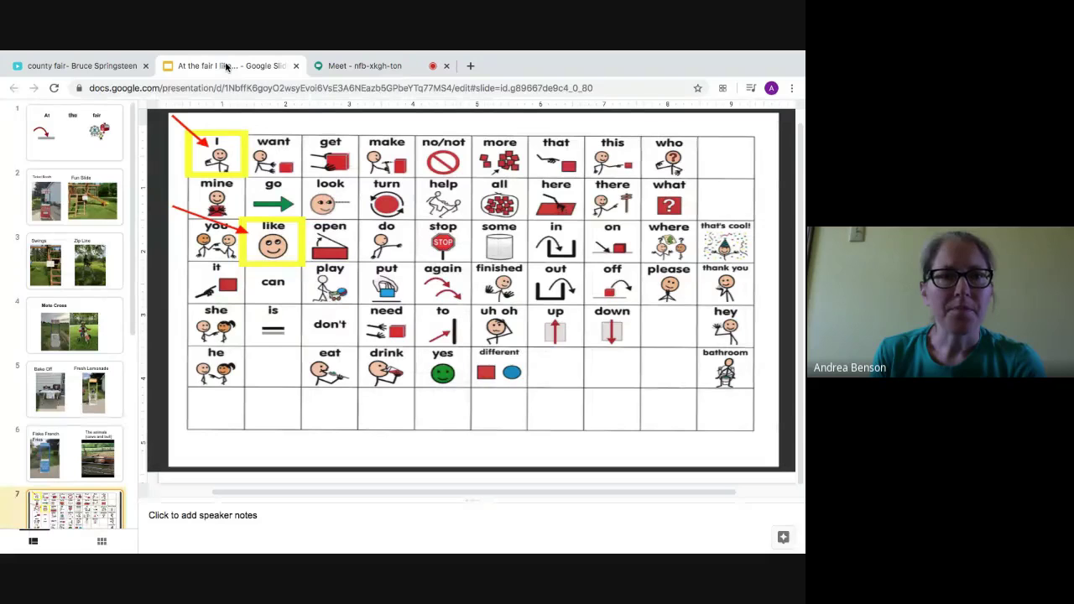
# Step through slides 1–6, from the title to Fiske French Fries and the animals.
pyautogui.click(94, 136)
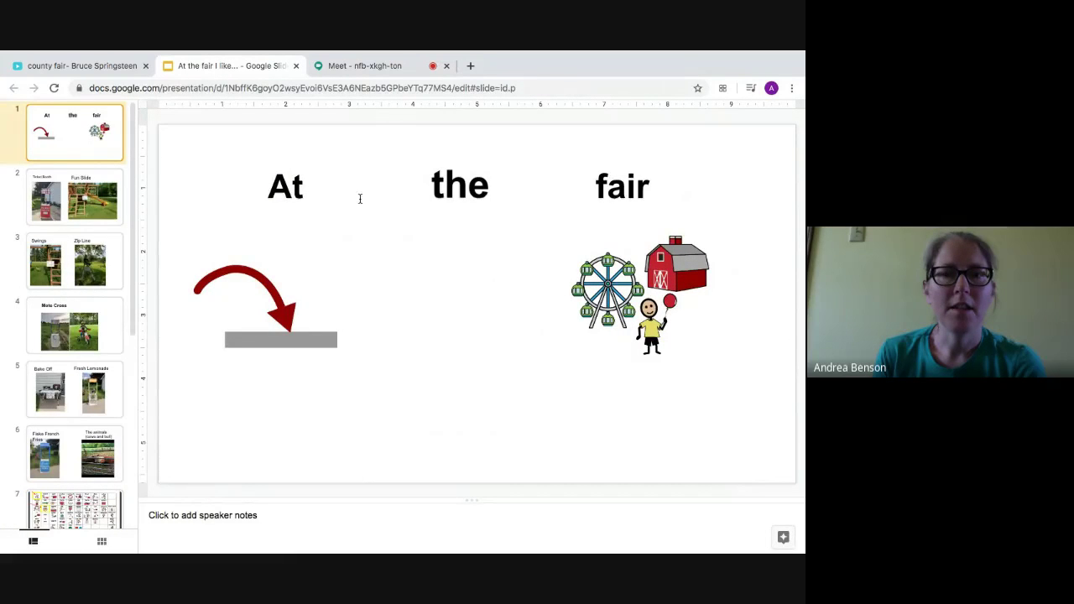
pyautogui.click(42, 198)
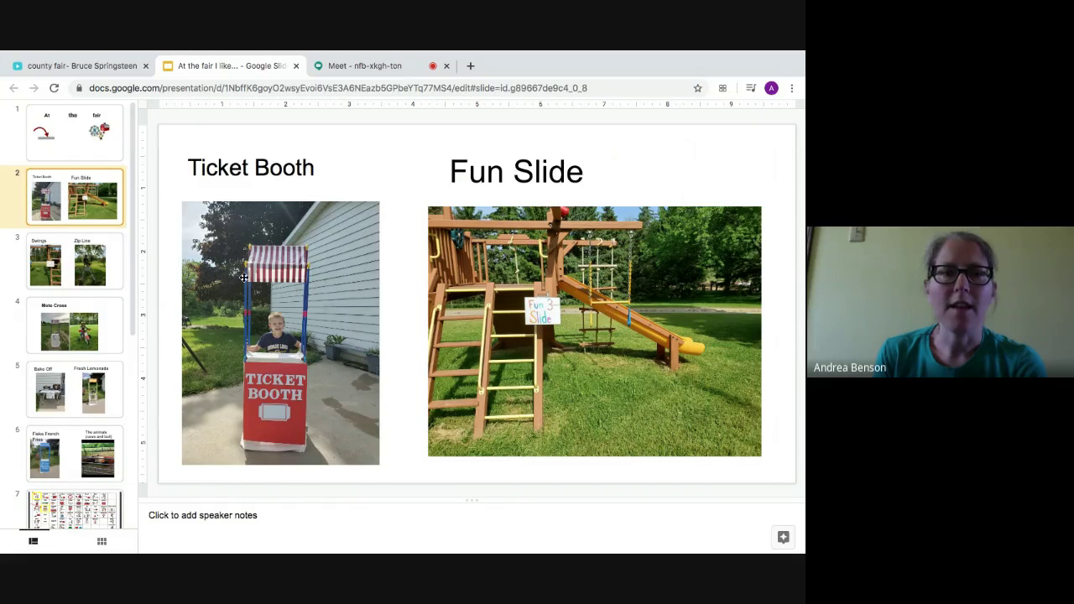
pyautogui.click(57, 252)
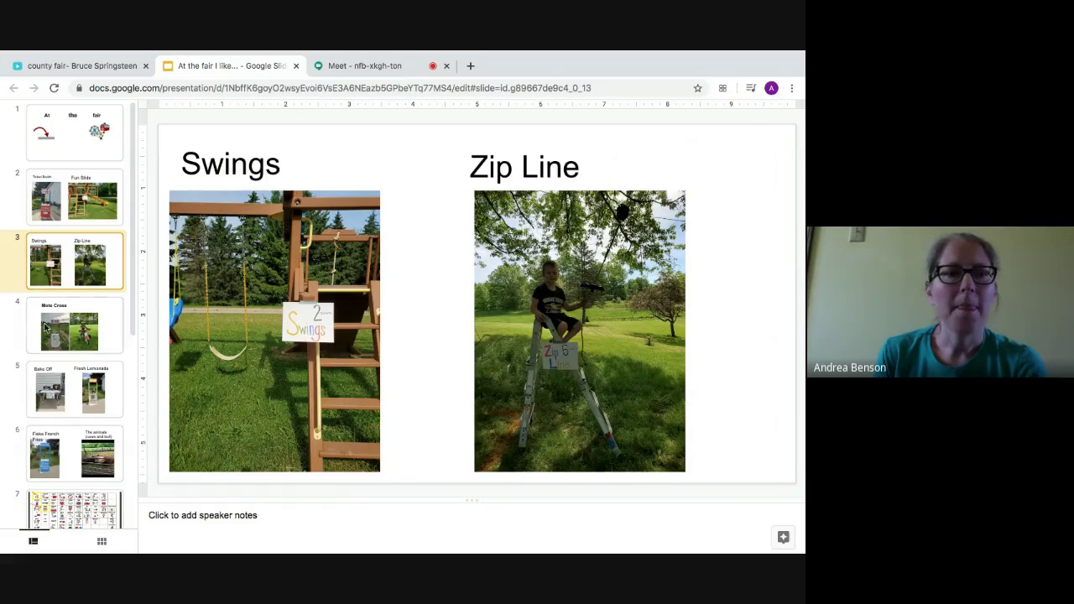
pyautogui.click(46, 324)
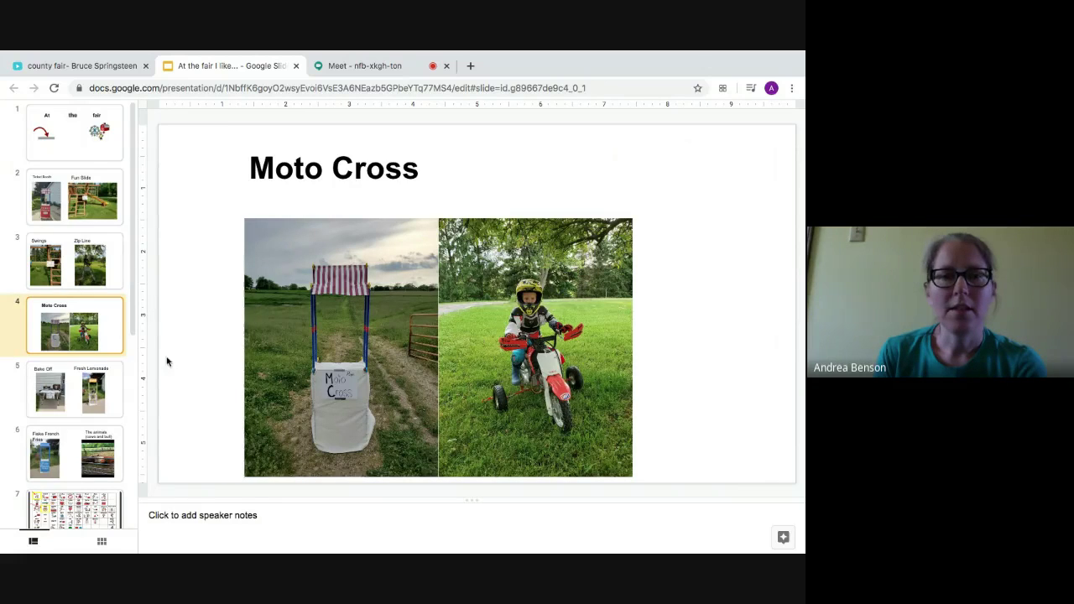
pyautogui.click(49, 410)
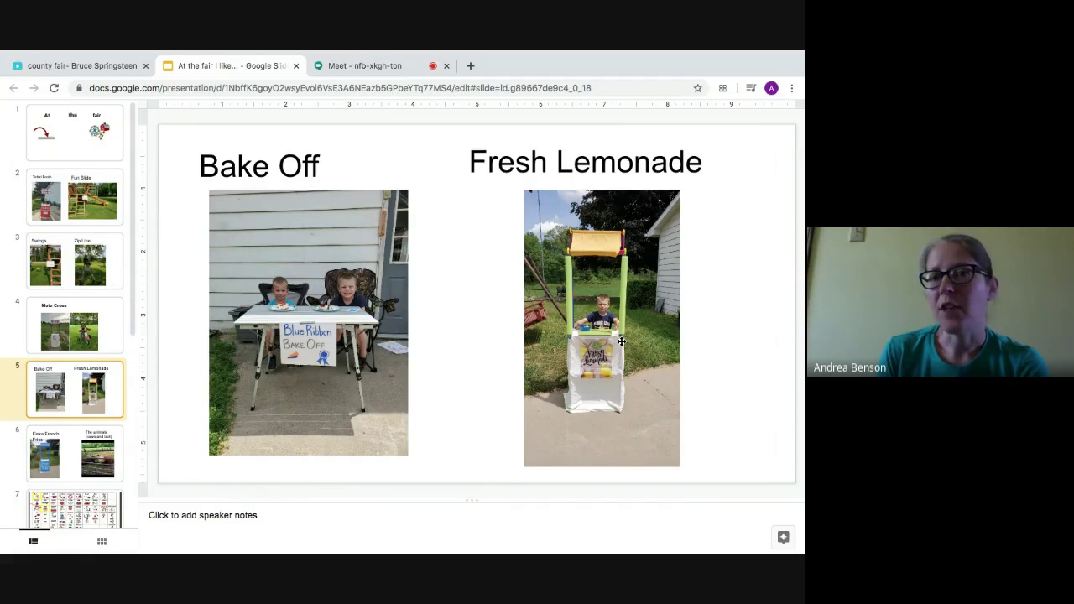
pyautogui.click(67, 453)
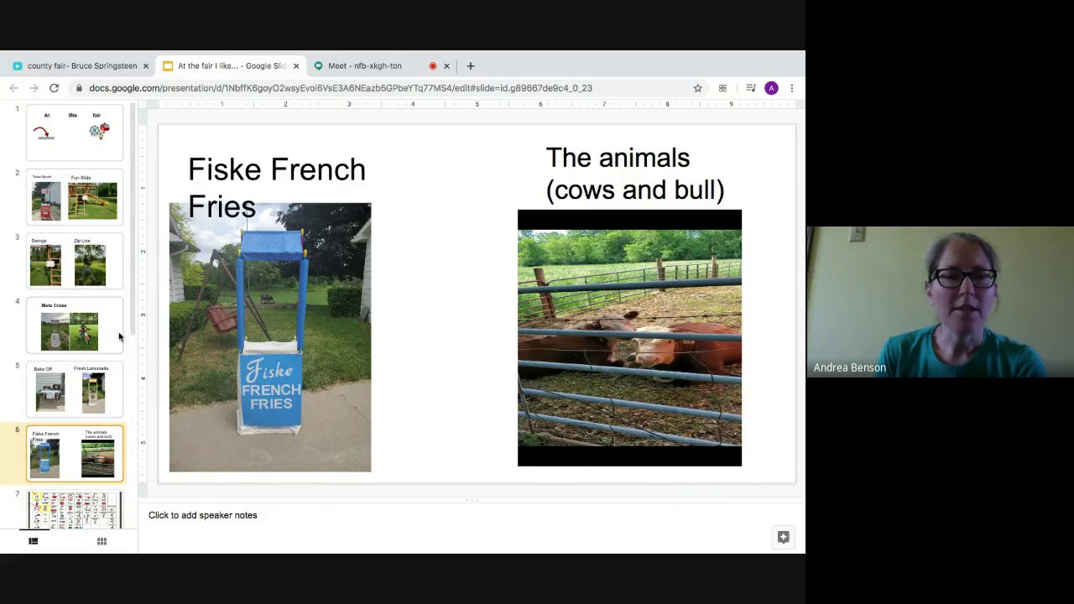
pyautogui.moveTo(134, 318); pyautogui.dragTo(134, 417)
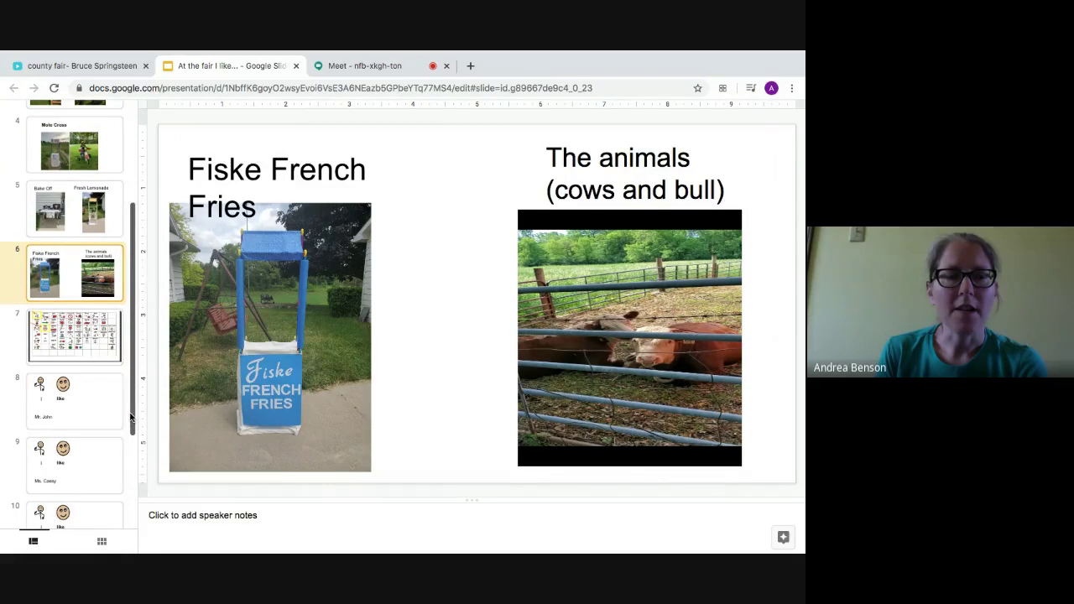
# Show the slide 7 word board, then move to slide 8's empty 'I like' sentence.
pyautogui.click(78, 344)
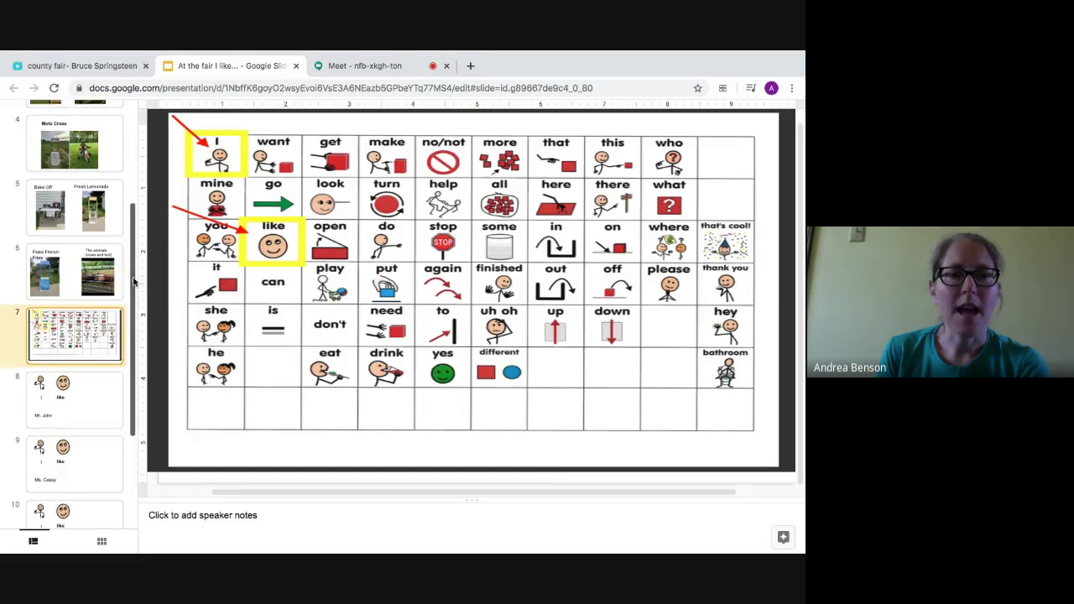
pyautogui.scroll(-2, 121, 316)
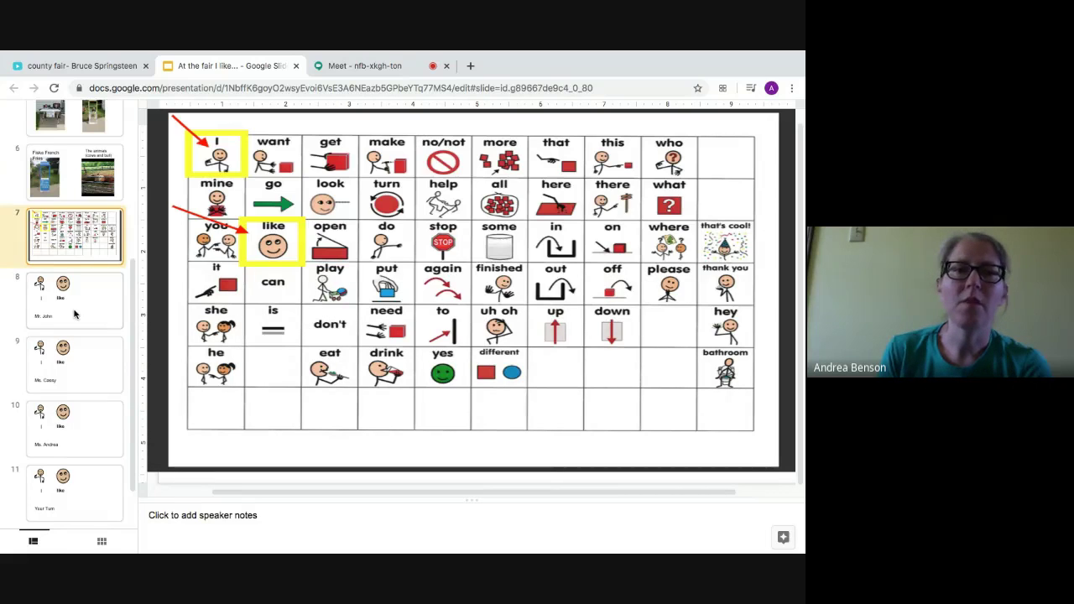
pyautogui.click(74, 313)
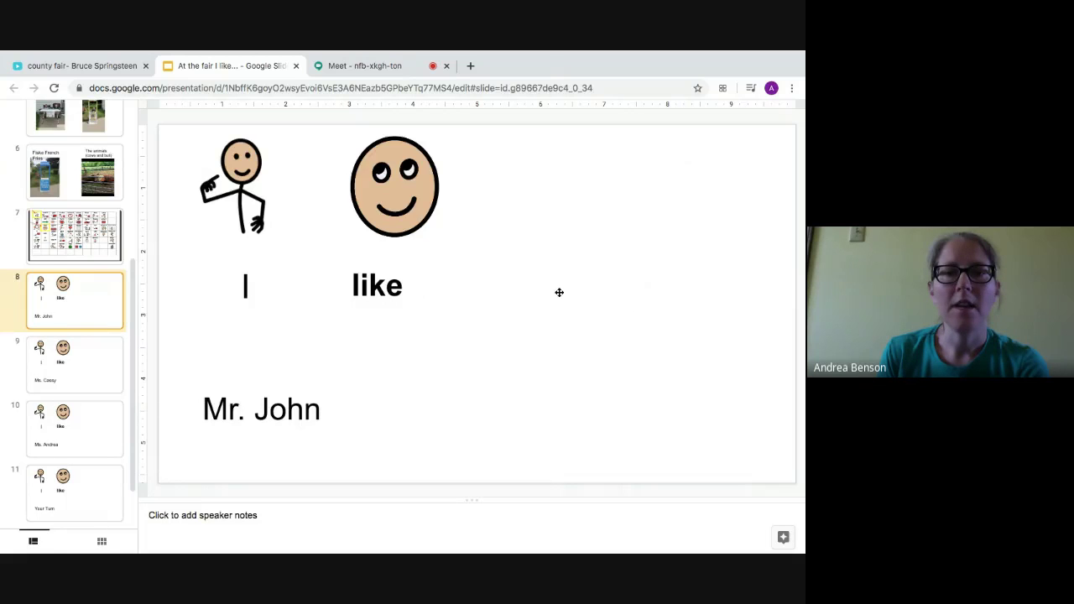
# Type 'Zipline' into the empty text box after 'like' on slide 8.
pyautogui.click(534, 291)
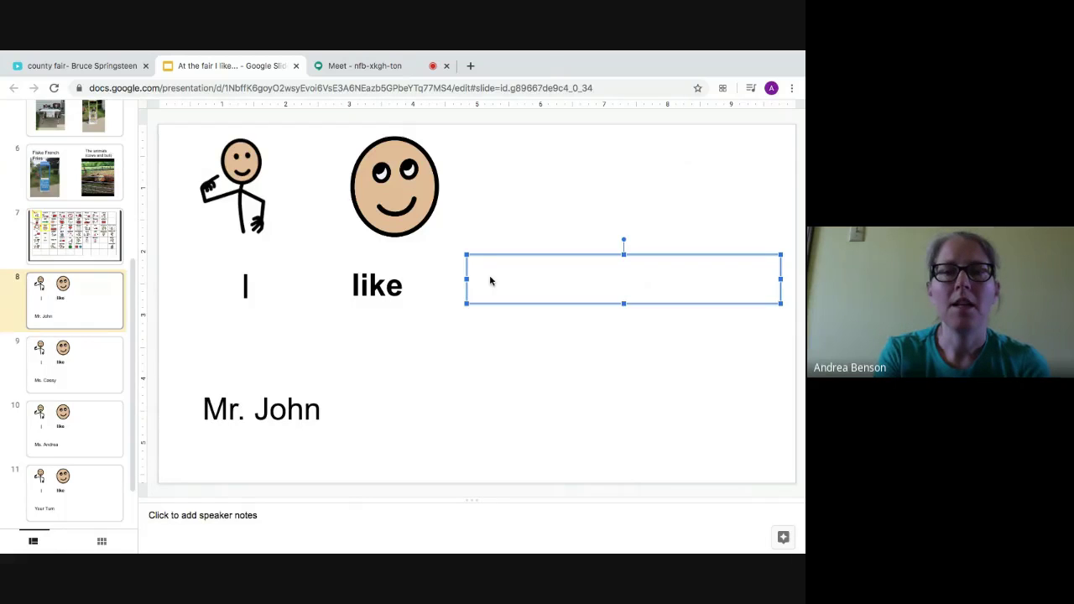
pyautogui.click(482, 277)
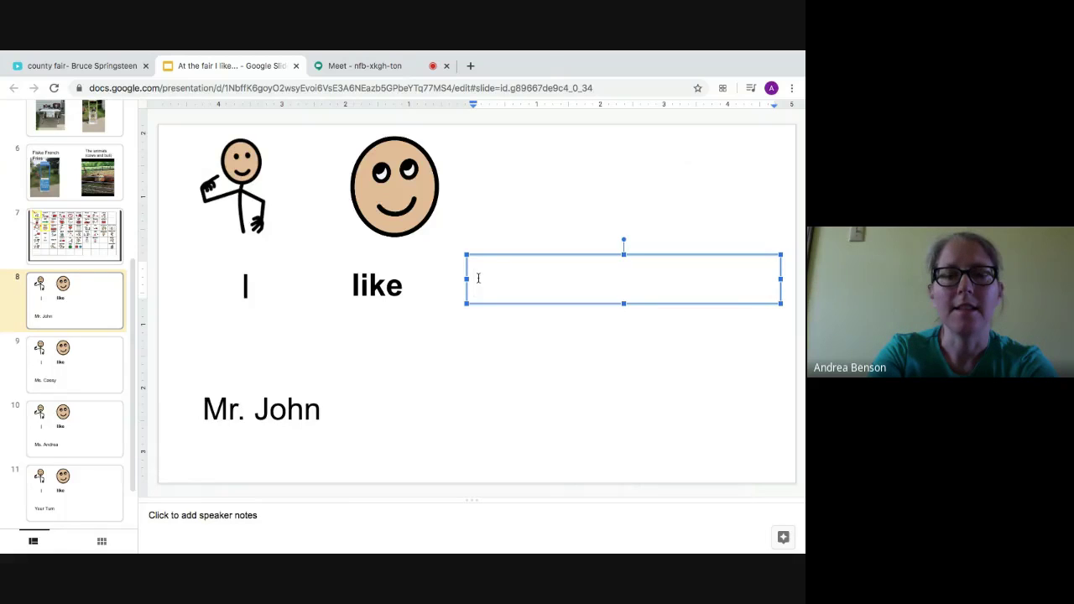
pyautogui.write('Z')
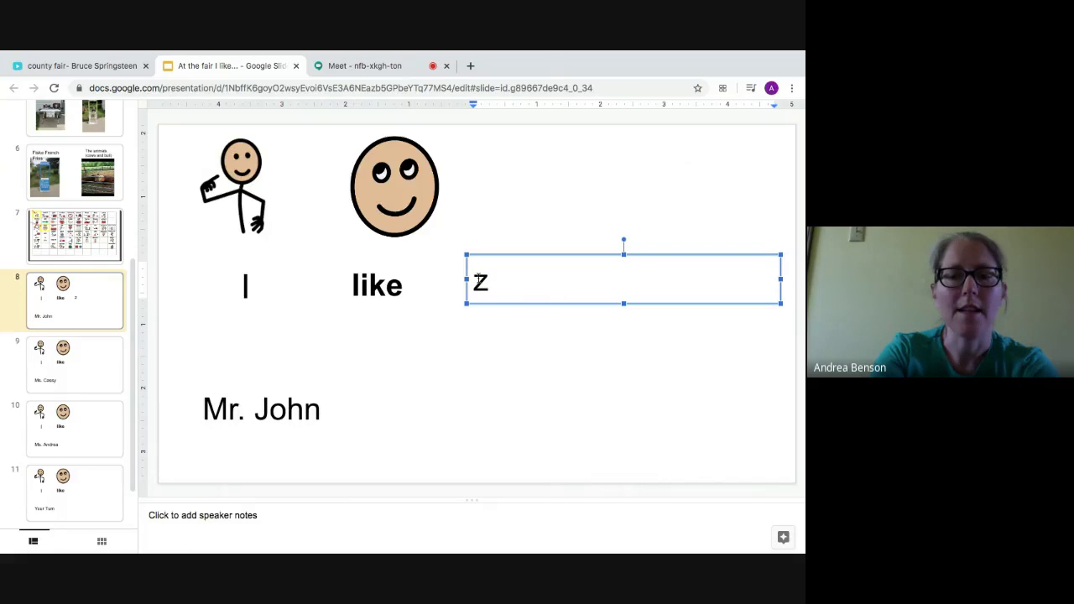
pyautogui.write('ip')
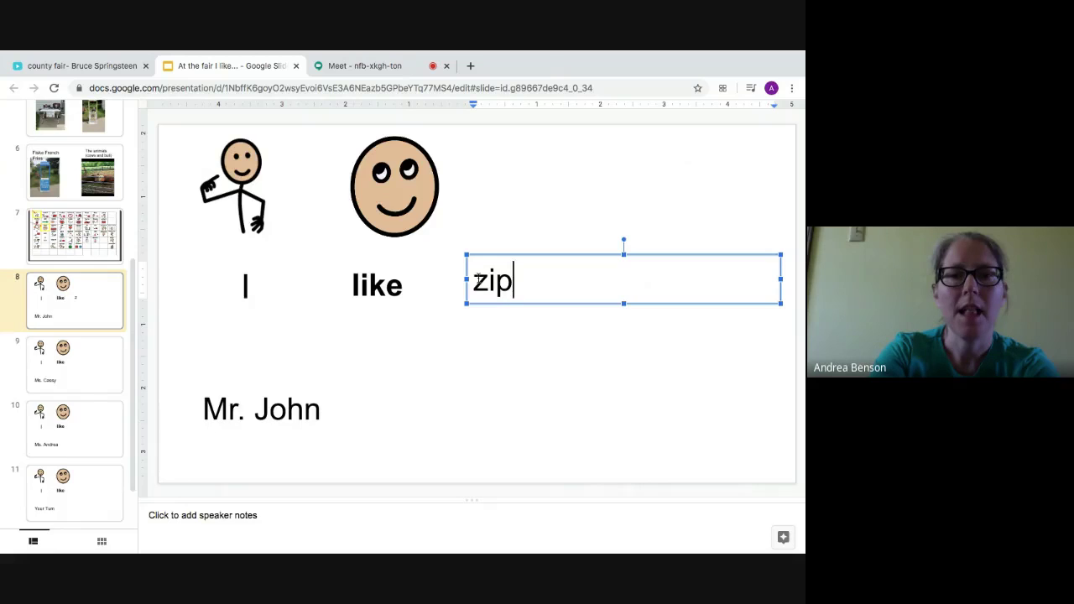
pyautogui.write('lin')
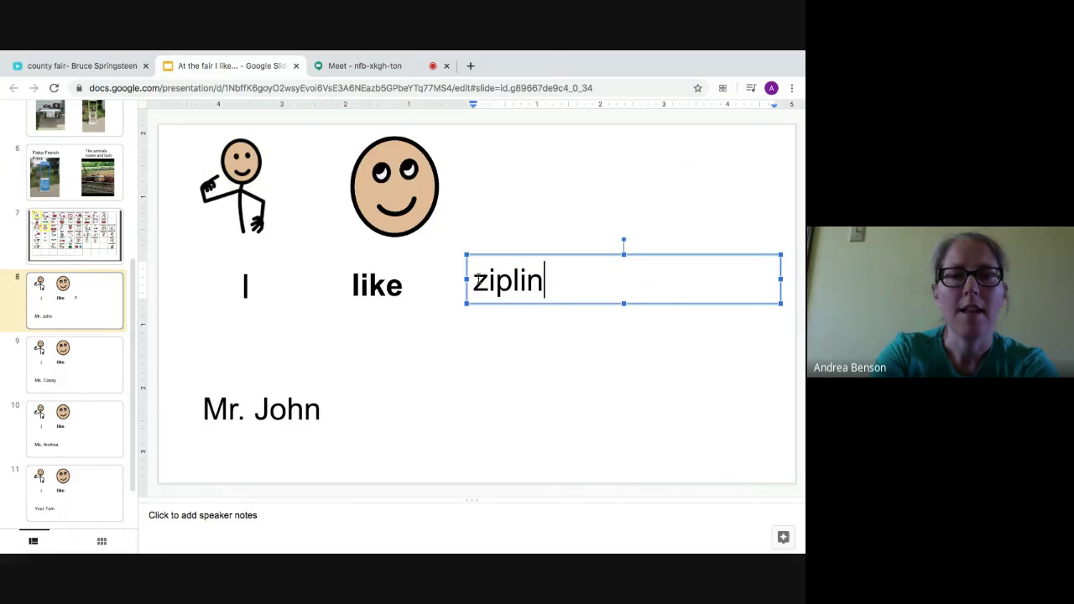
pyautogui.write('e.')
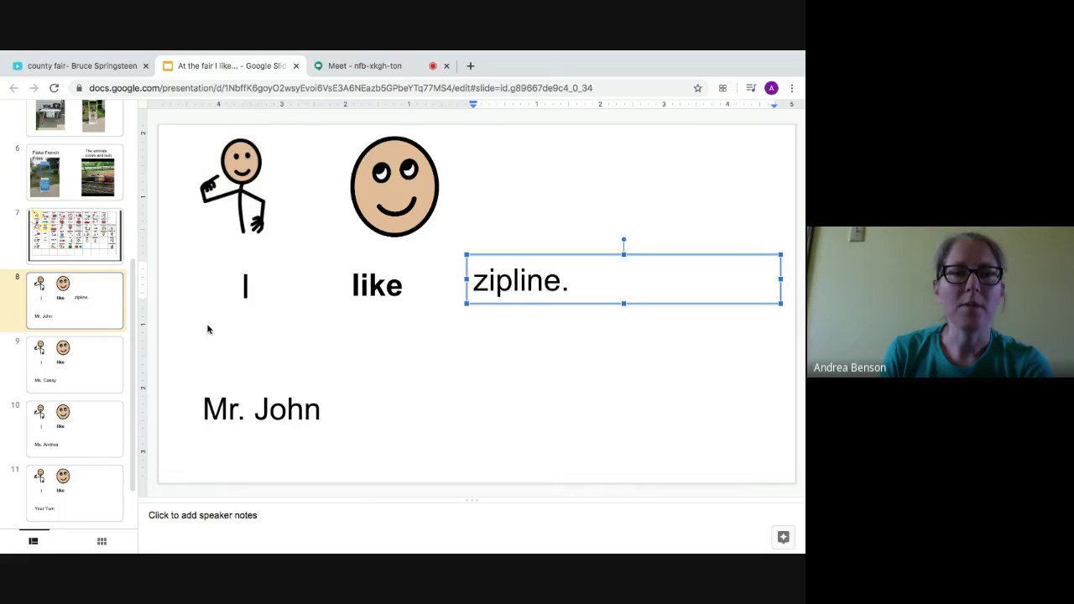
# Fill slide 9's blank with 'motocross.' and move on to slide 10.
pyautogui.click(74, 361)
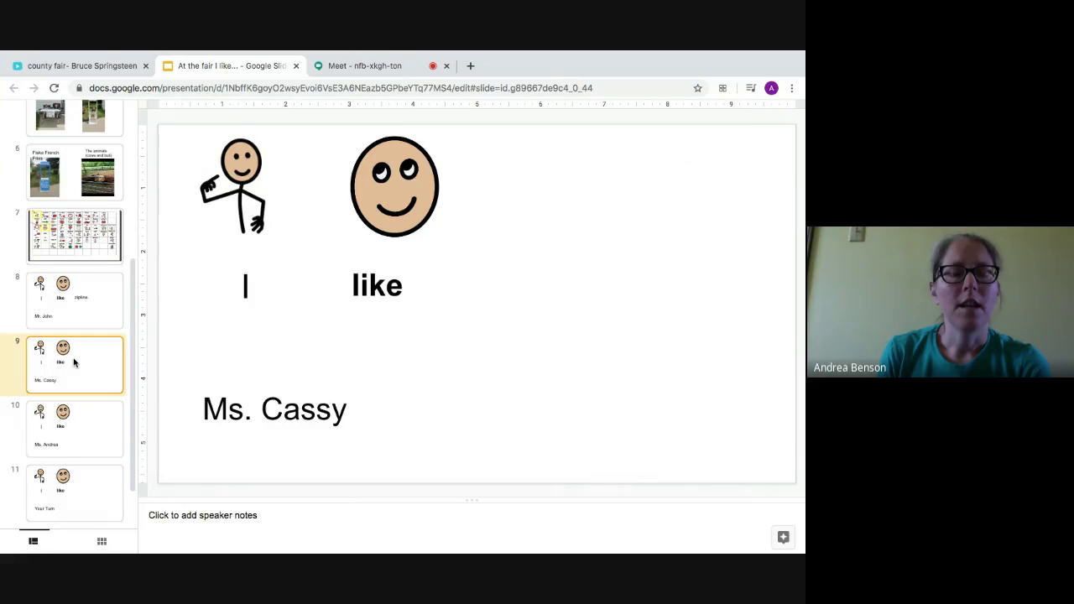
pyautogui.click(589, 289)
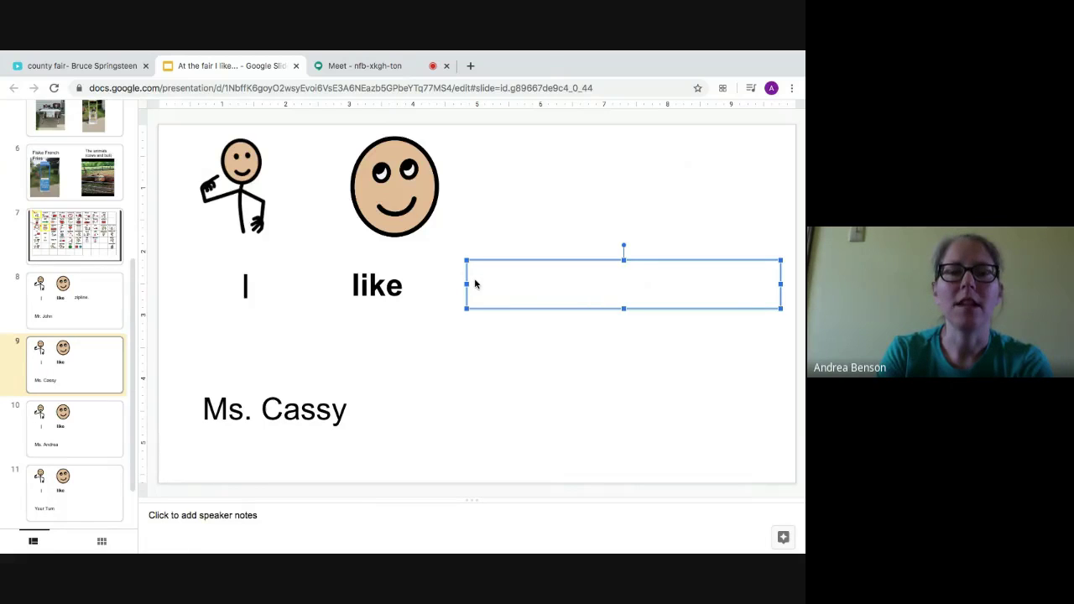
pyautogui.click(482, 279)
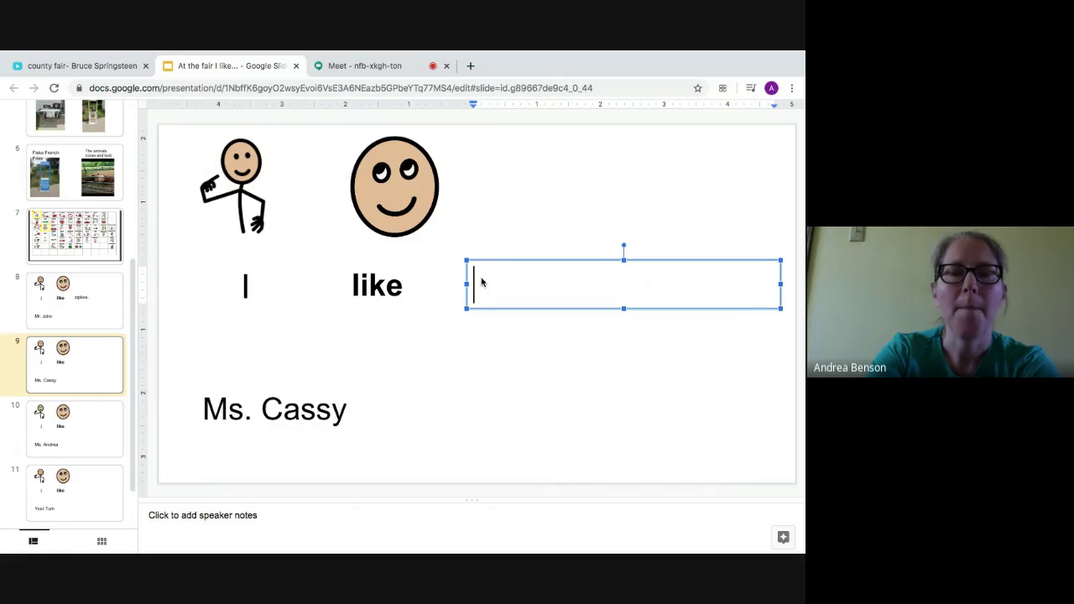
pyautogui.write('m')
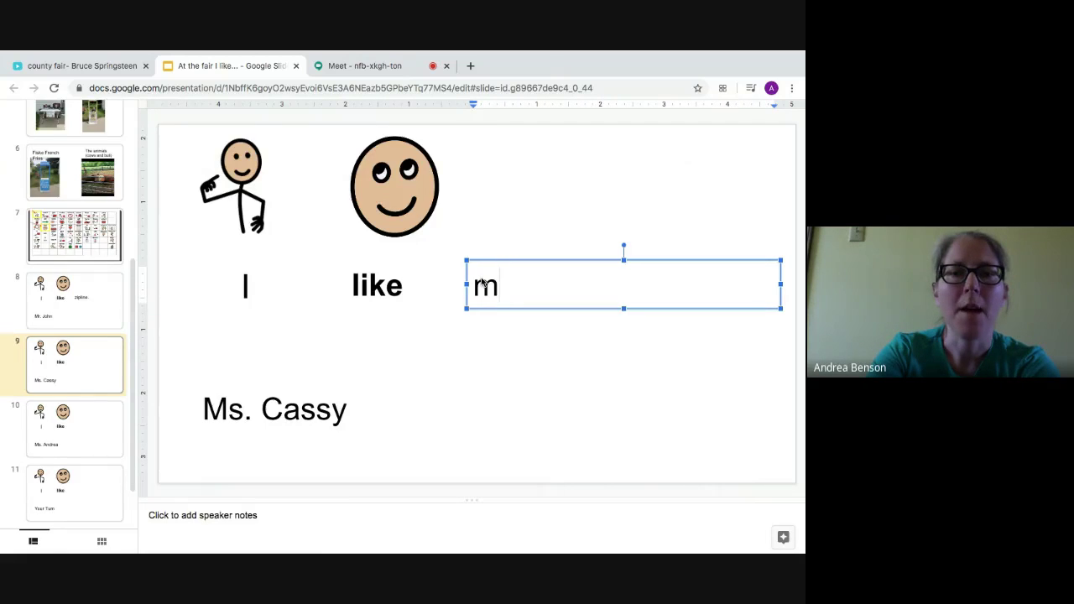
pyautogui.write('otoc')
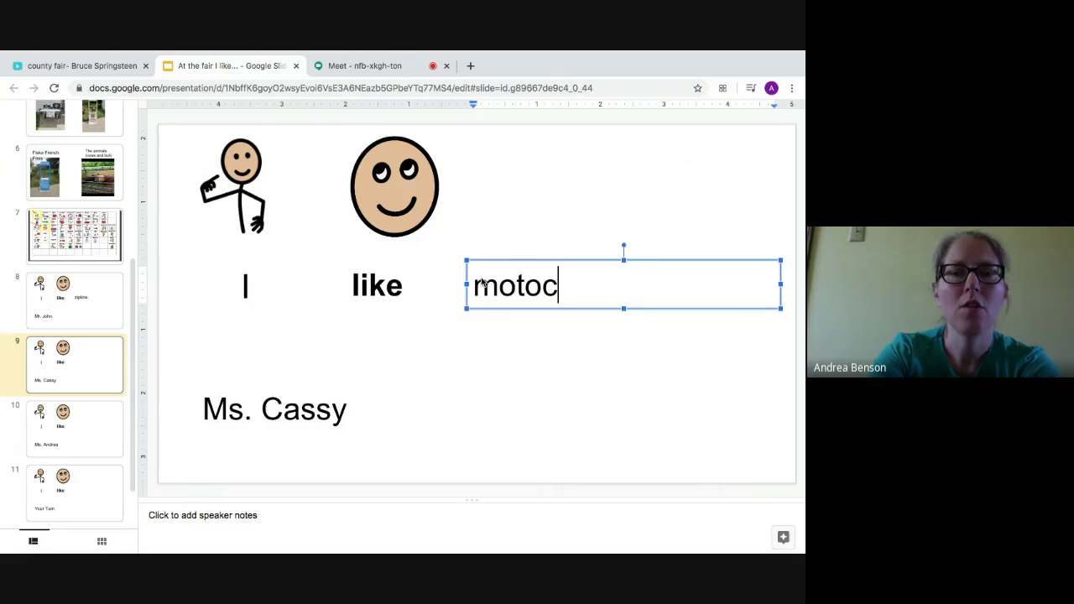
pyautogui.write('ross')
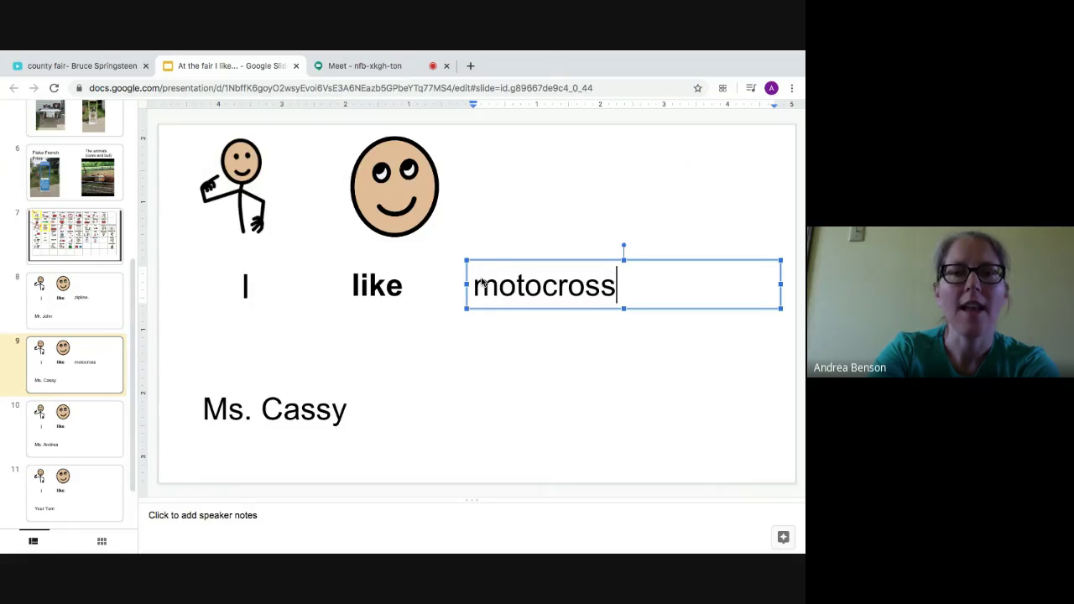
pyautogui.write('.')
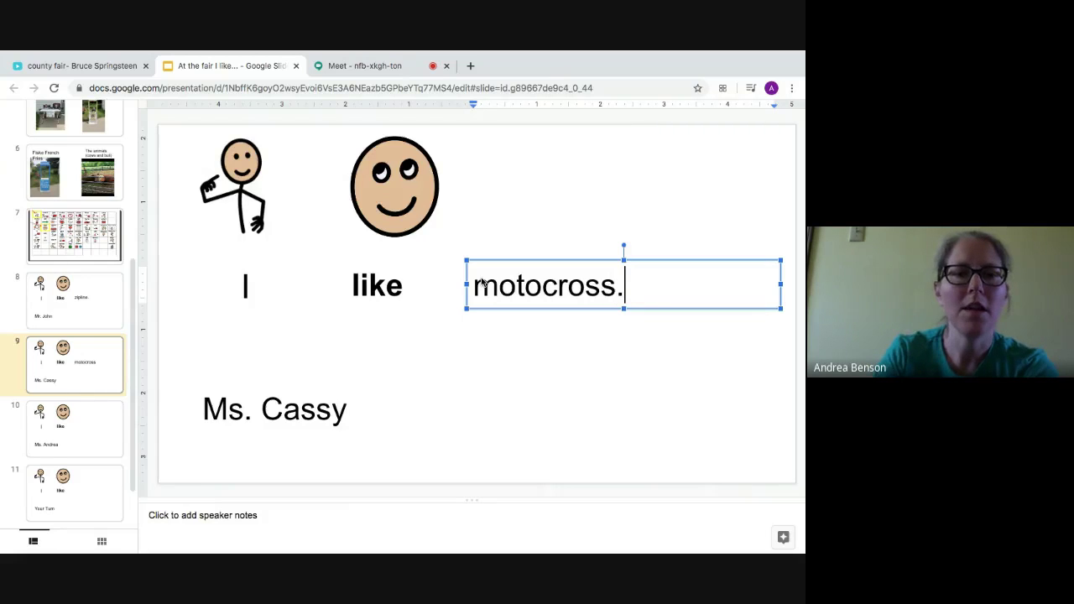
pyautogui.click(80, 432)
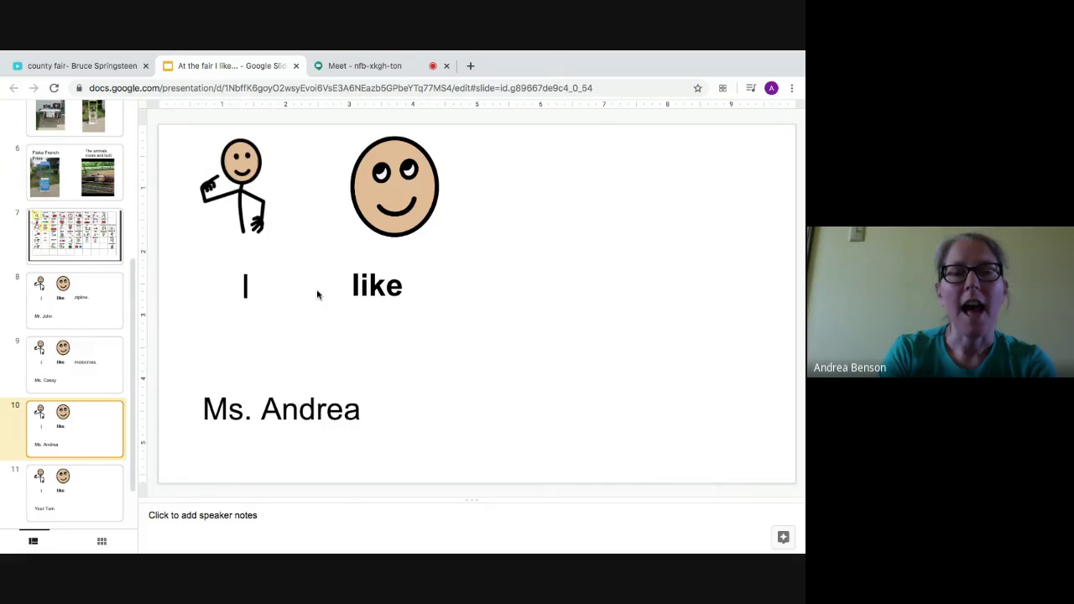
# Draw a new text box after 'like' on slide 10 and type 'animals.'.
pyautogui.moveTo(466, 275); pyautogui.dragTo(780, 324)
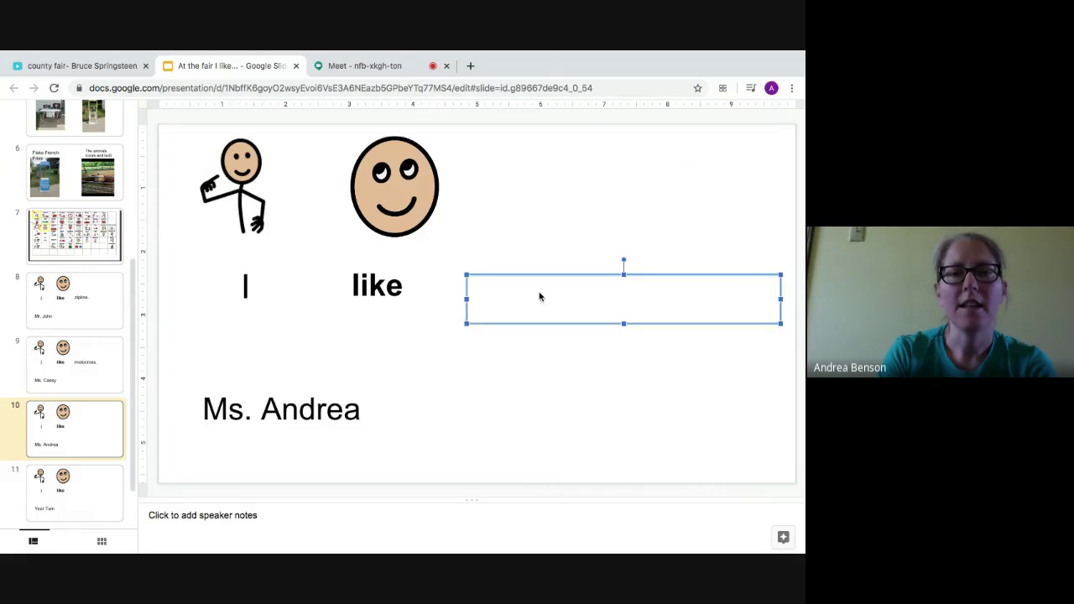
pyautogui.click(539, 296)
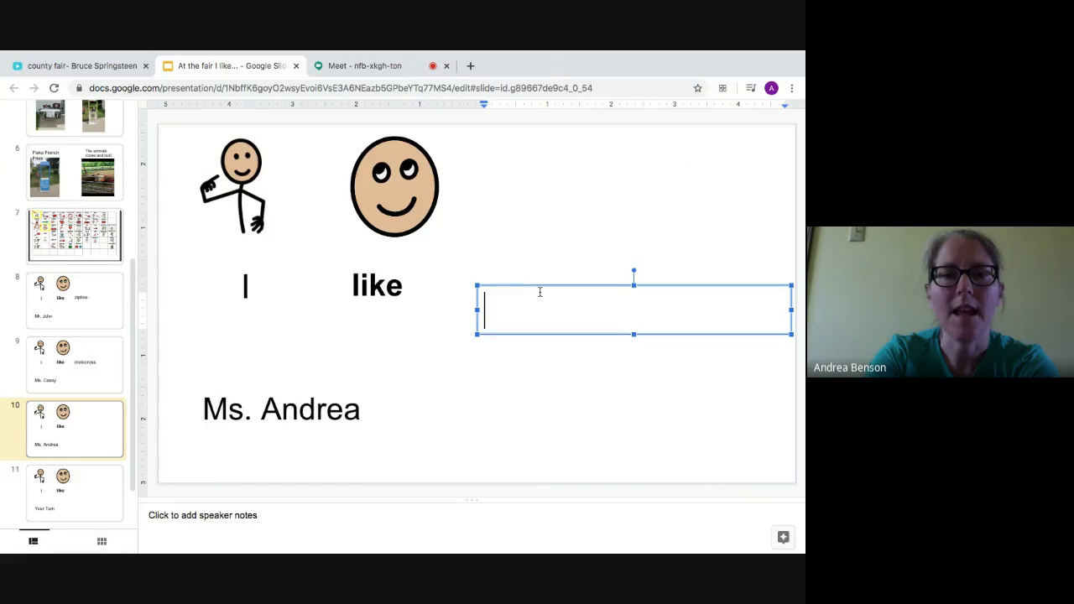
pyautogui.write('a')
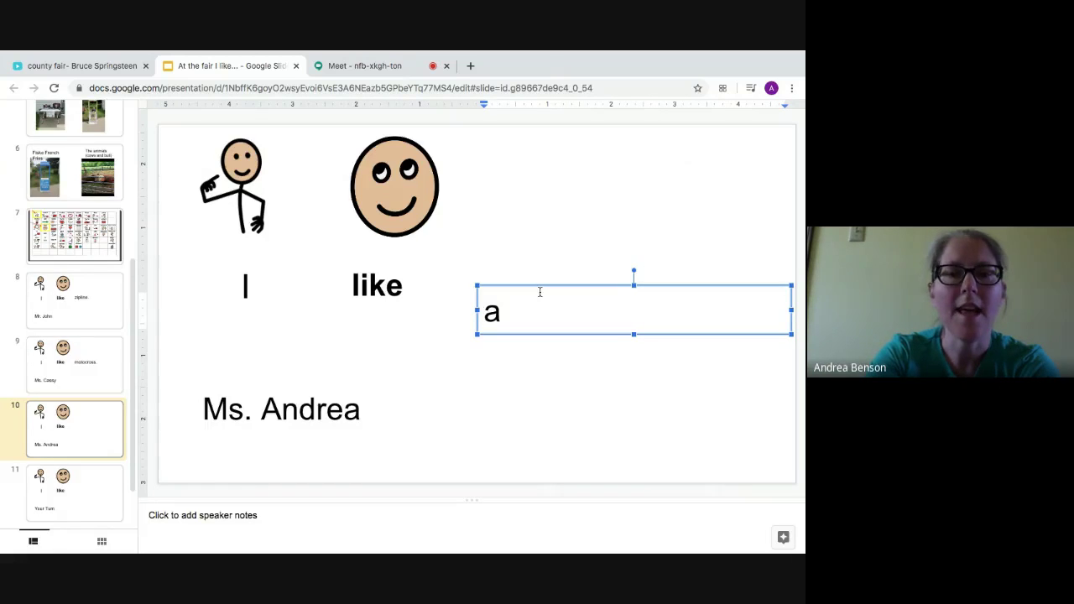
pyautogui.write('nima')
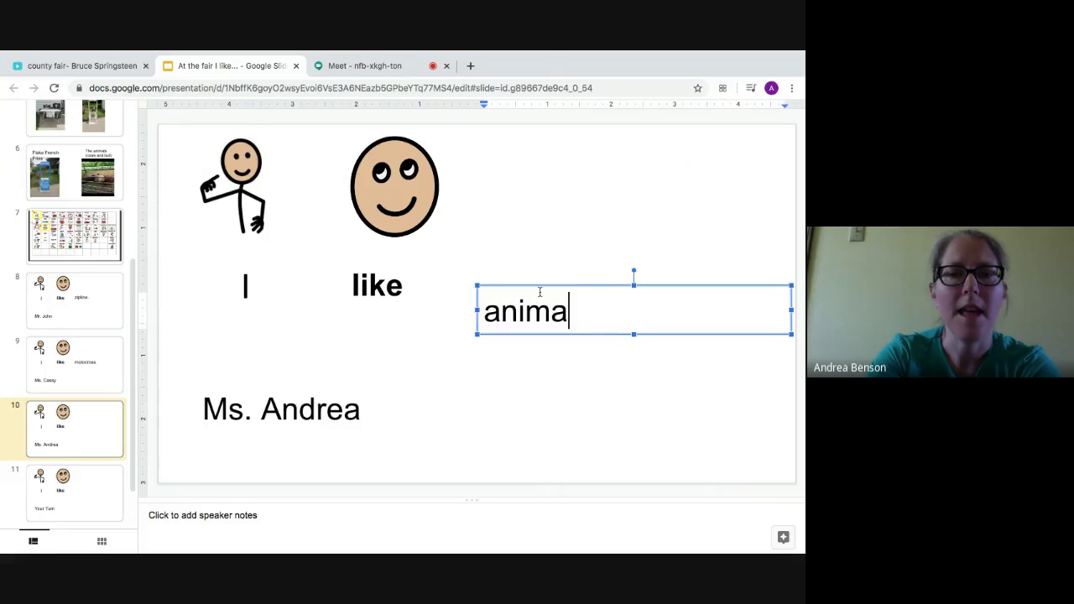
pyautogui.write('ls.')
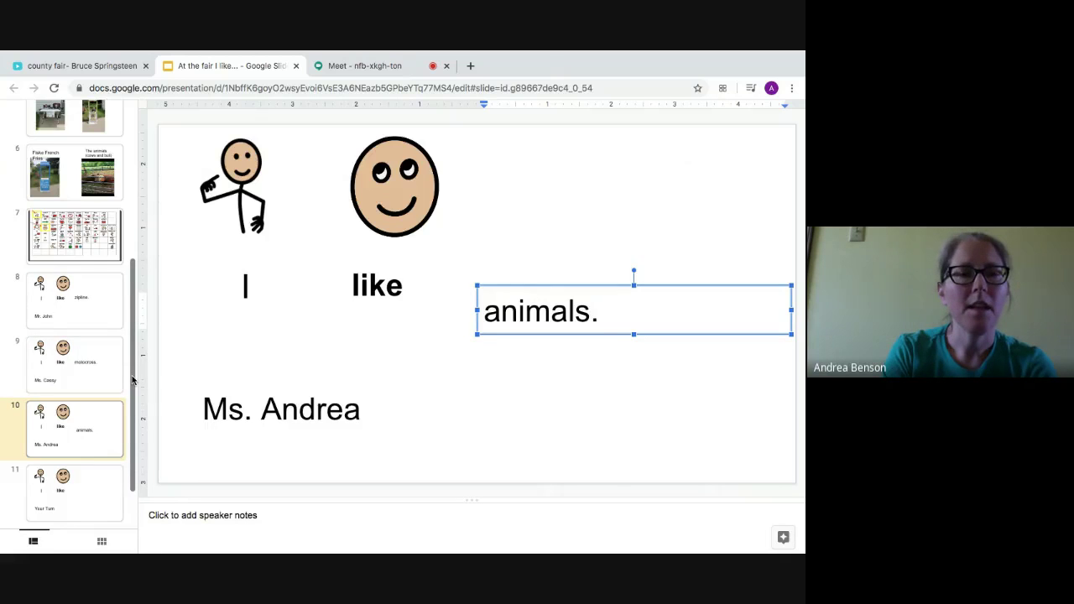
# Show the Your Turn slide 11, then the slide 12 photo grid of fair attractions.
pyautogui.scroll(-1, 101, 393)
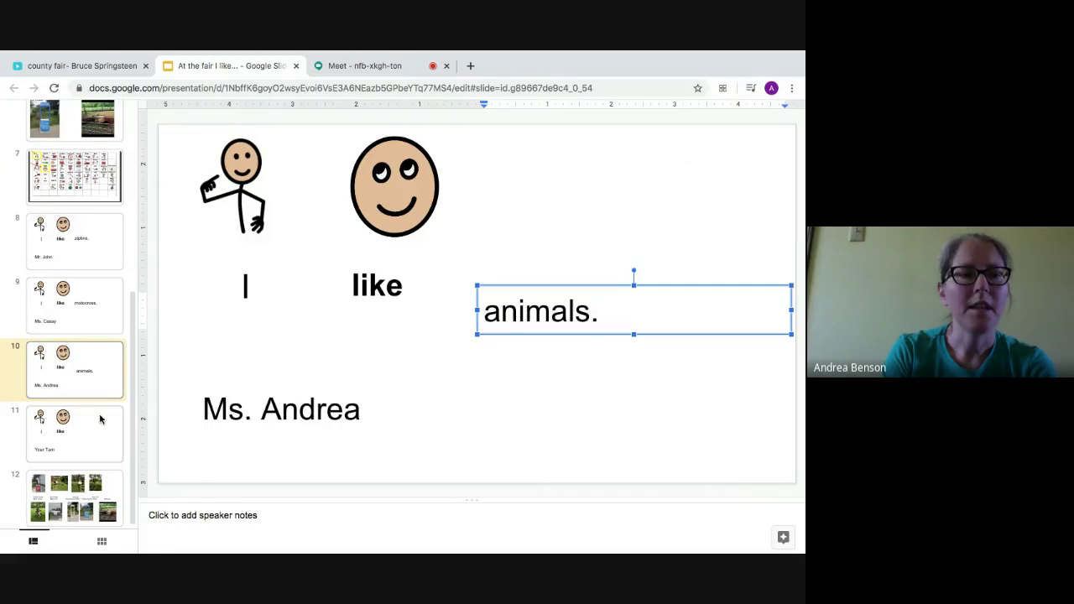
pyautogui.click(102, 424)
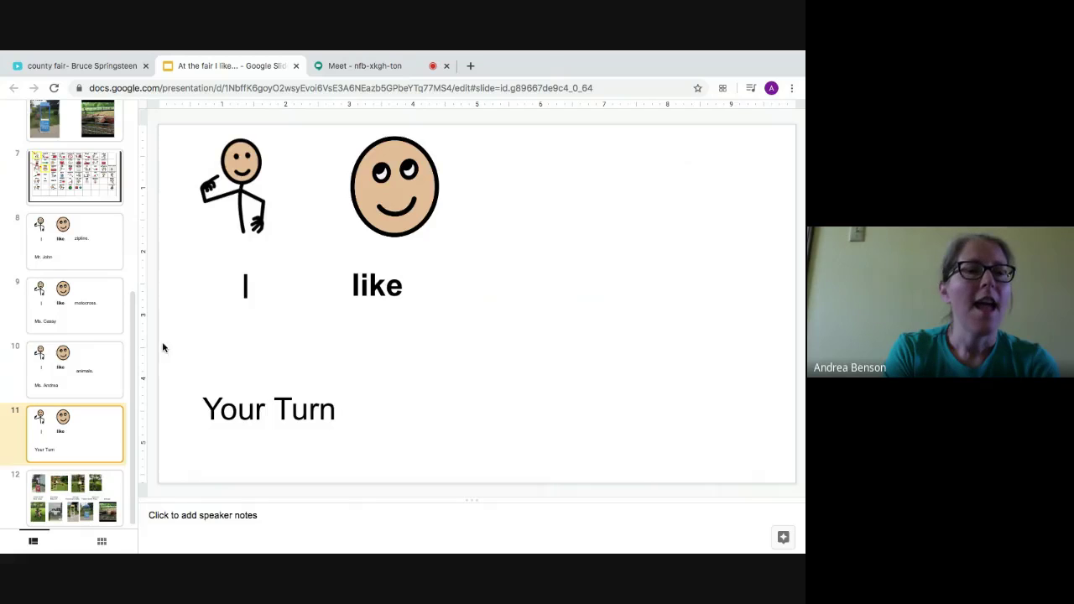
pyautogui.click(63, 484)
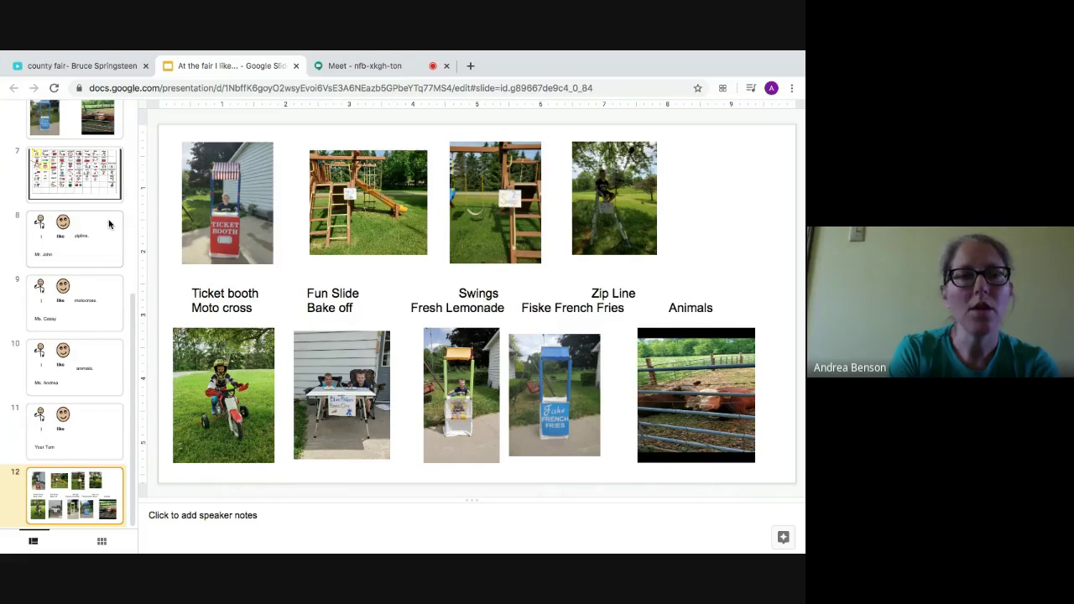
# Review slides 2–6, from Ticket Booth to Fiske French Fries and the animals.
pyautogui.scroll(5, 108, 223)
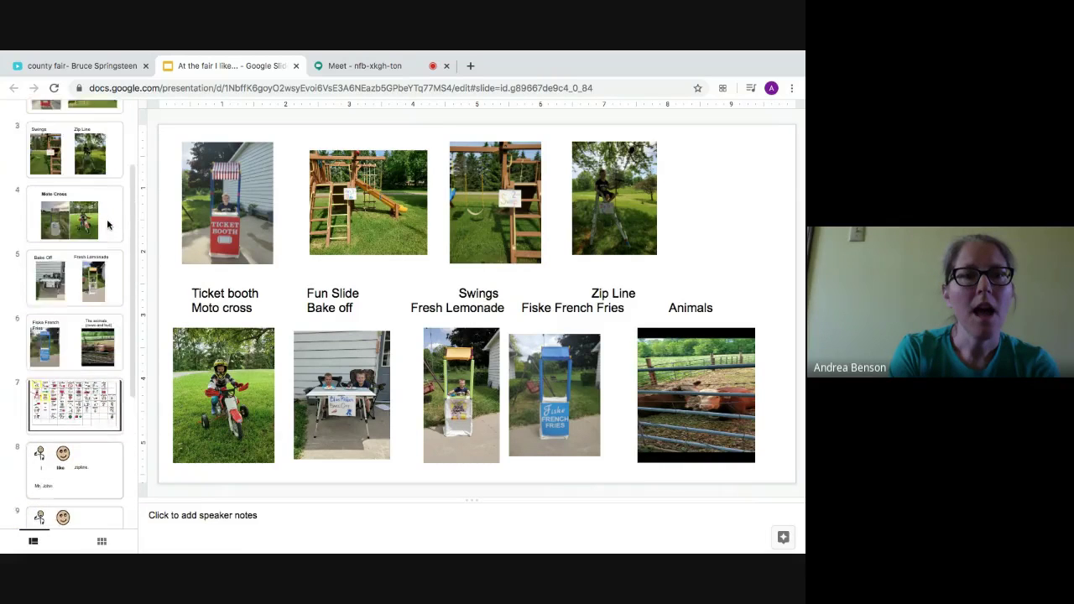
pyautogui.scroll(3, 108, 224)
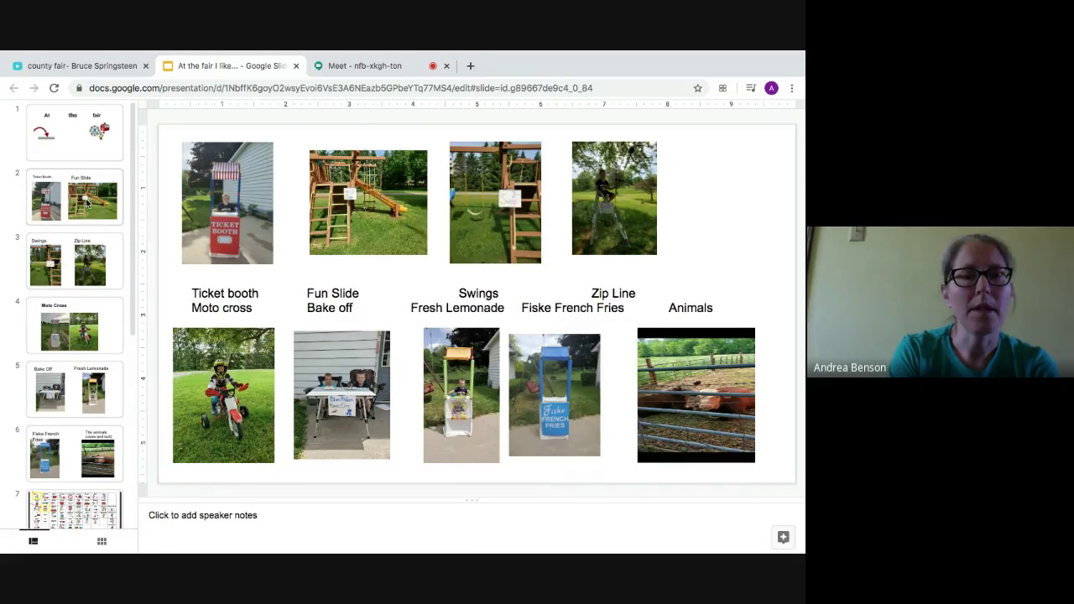
pyautogui.click(86, 202)
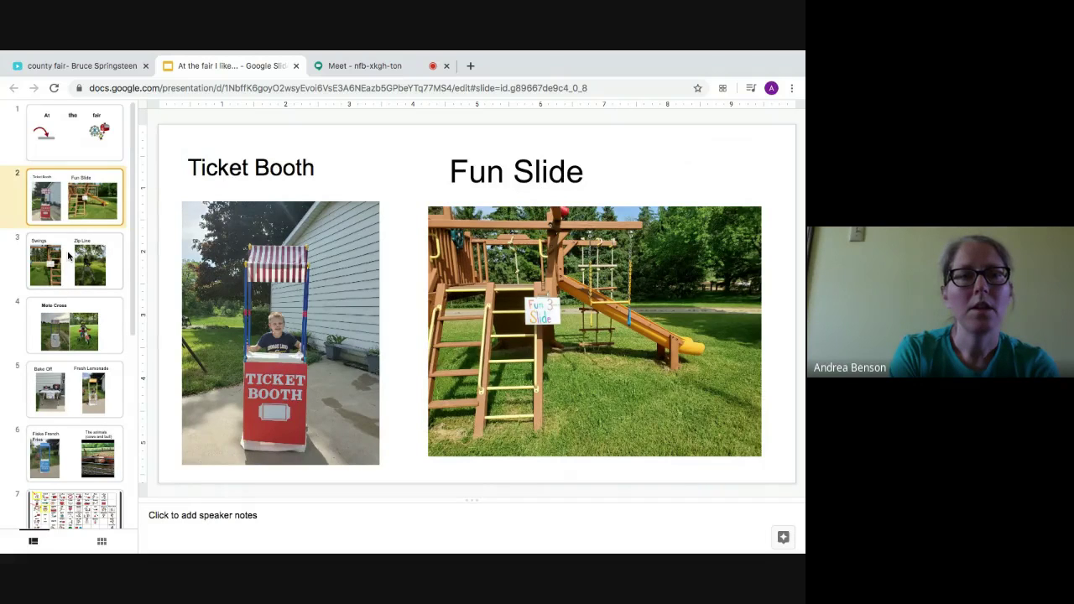
pyautogui.click(68, 256)
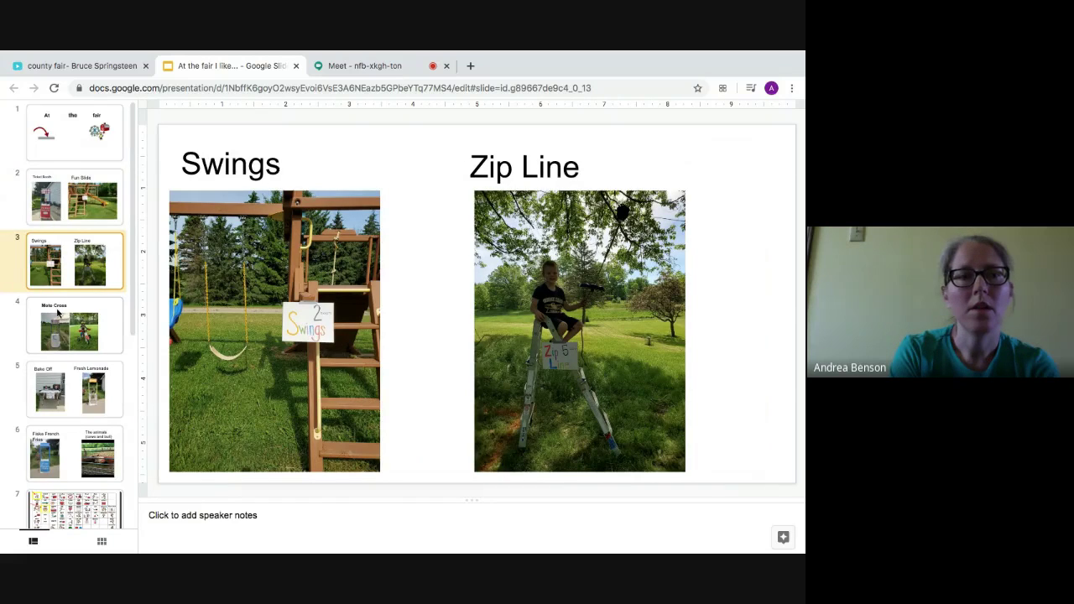
pyautogui.click(61, 319)
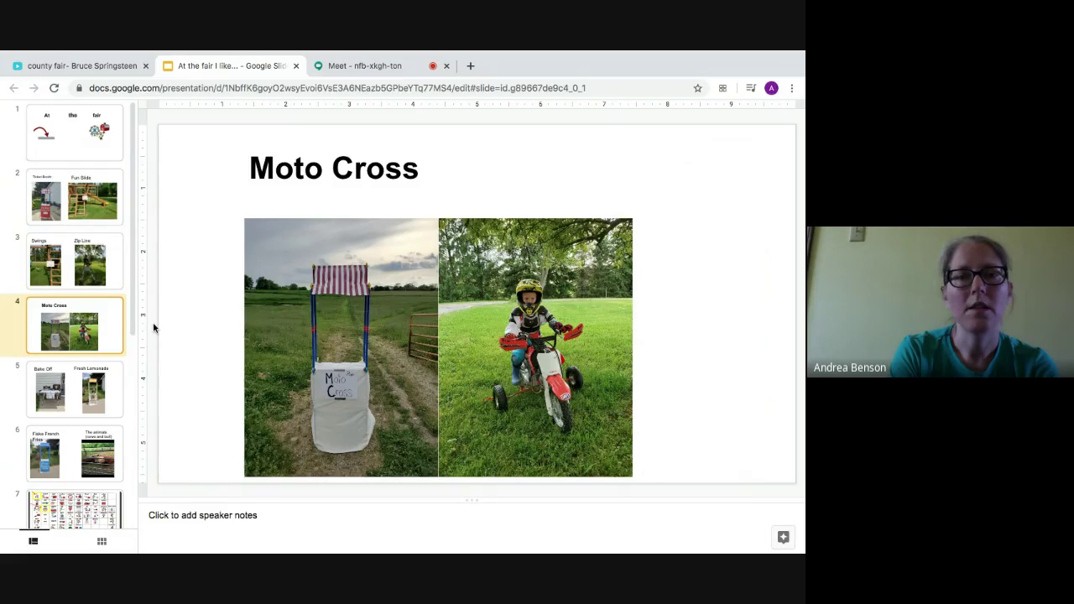
pyautogui.click(67, 382)
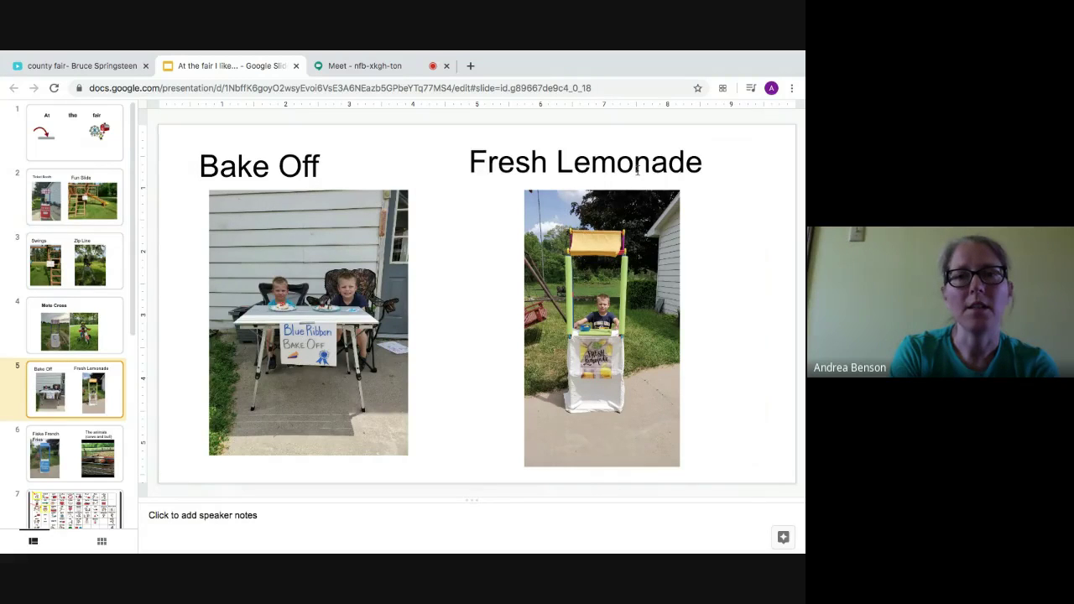
pyautogui.click(57, 449)
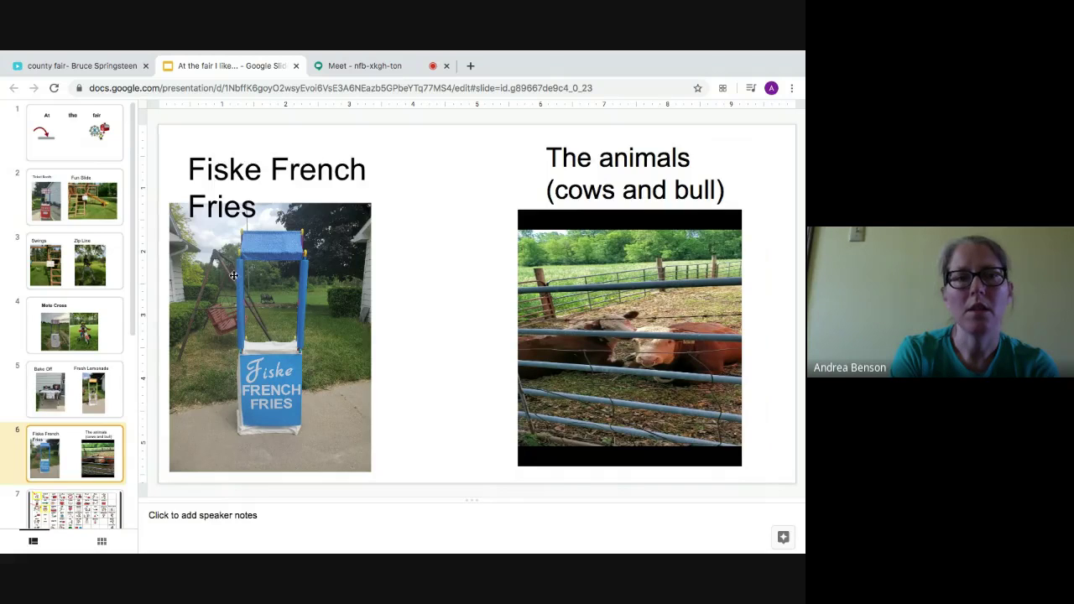
pyautogui.scroll(-3, 67, 338)
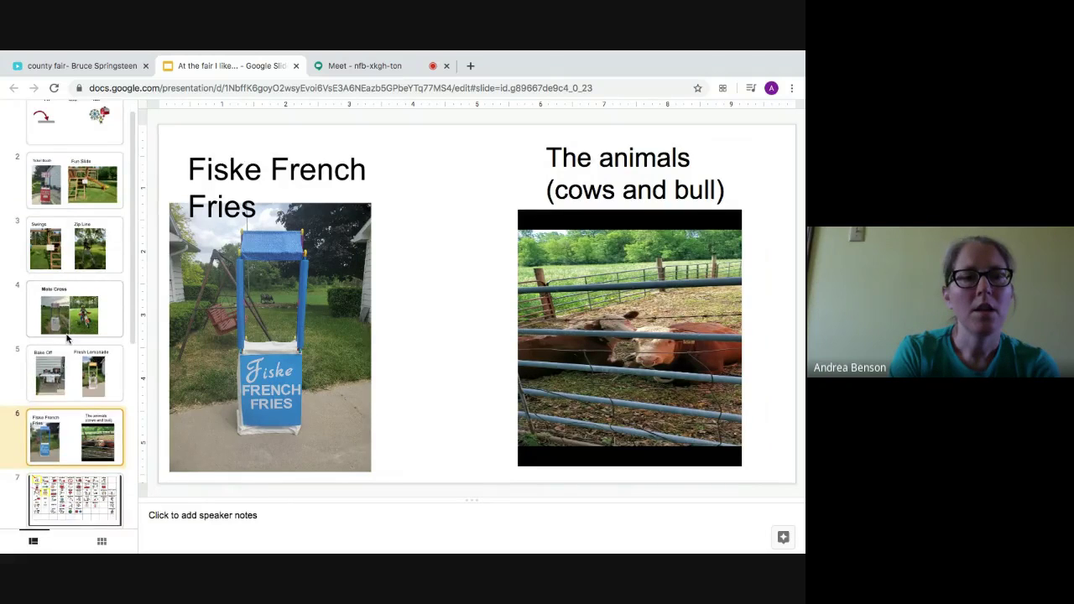
# Show the slide 7 word grid, then return to the blank Your Turn slide 11.
pyautogui.click(84, 400)
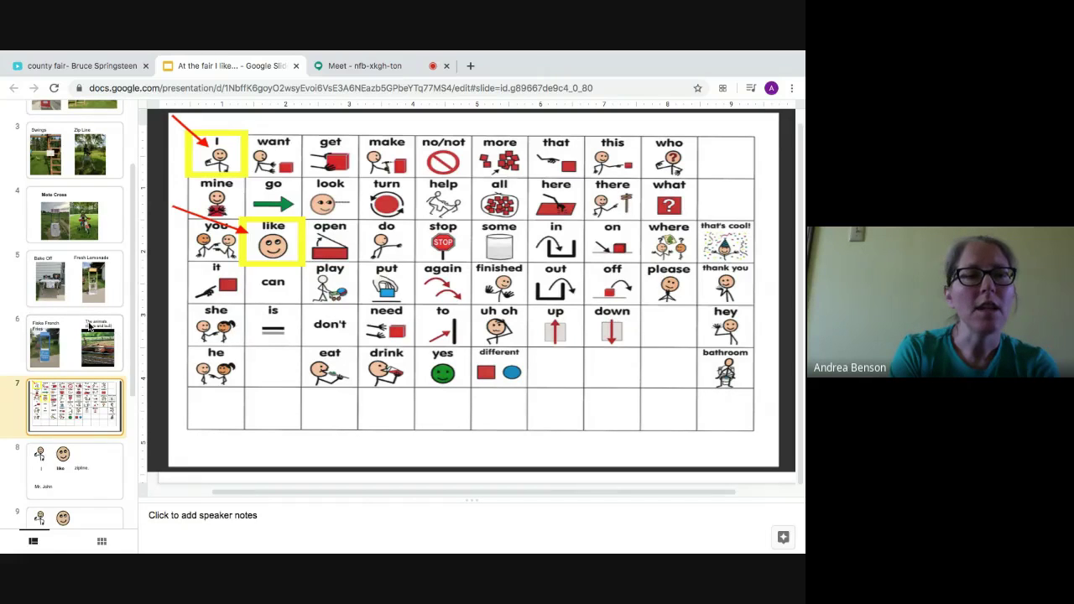
pyautogui.scroll(-5, 90, 327)
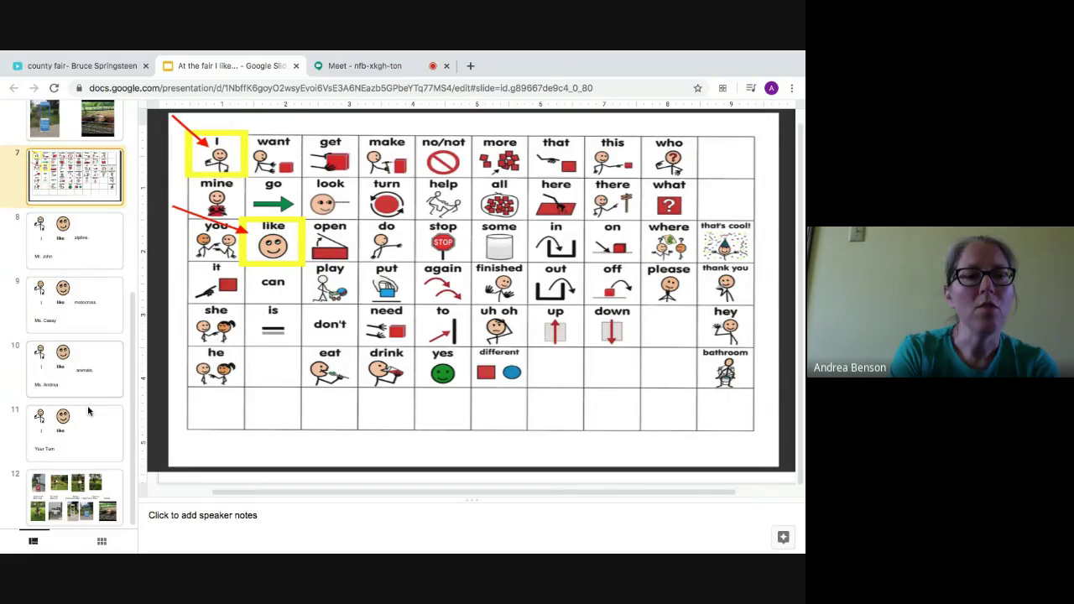
pyautogui.click(91, 446)
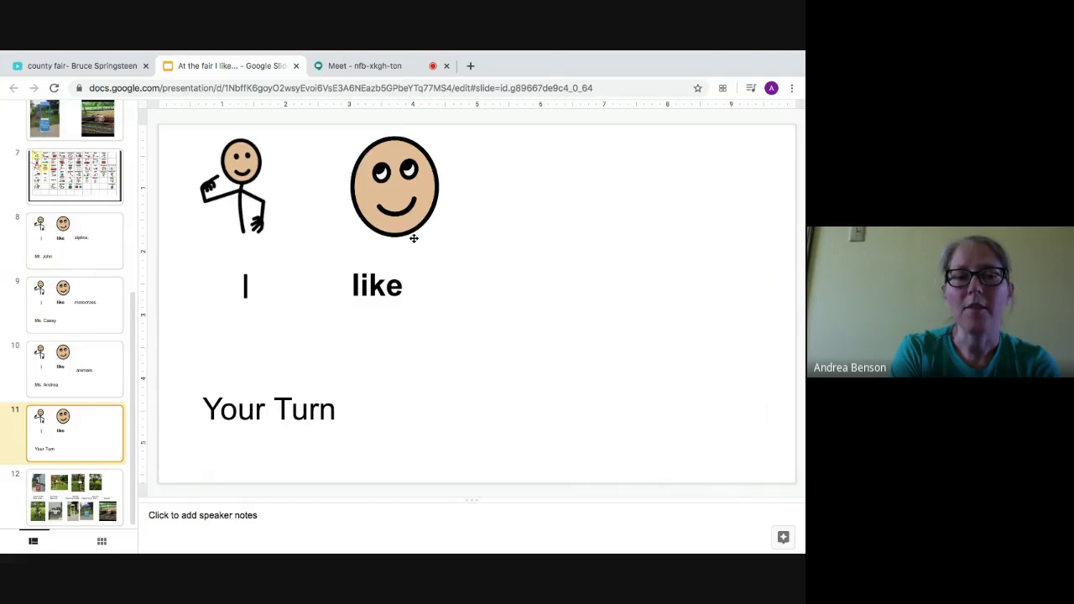
# Glance at the Google Meet call, then return to the 'county fair- Bruce Springsteen' video page.
pyautogui.click(370, 67)
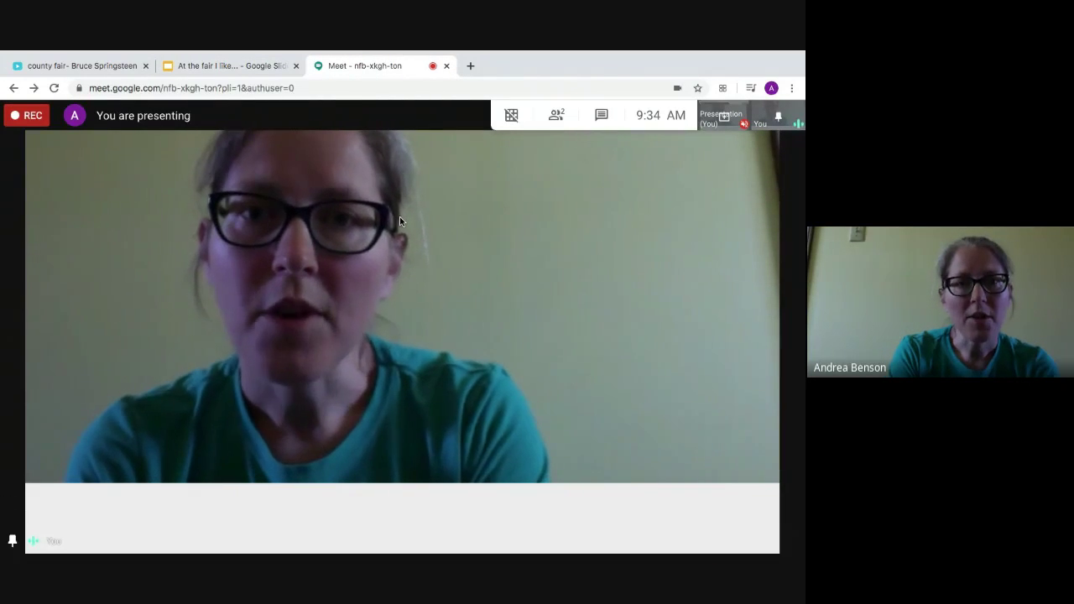
pyautogui.click(102, 67)
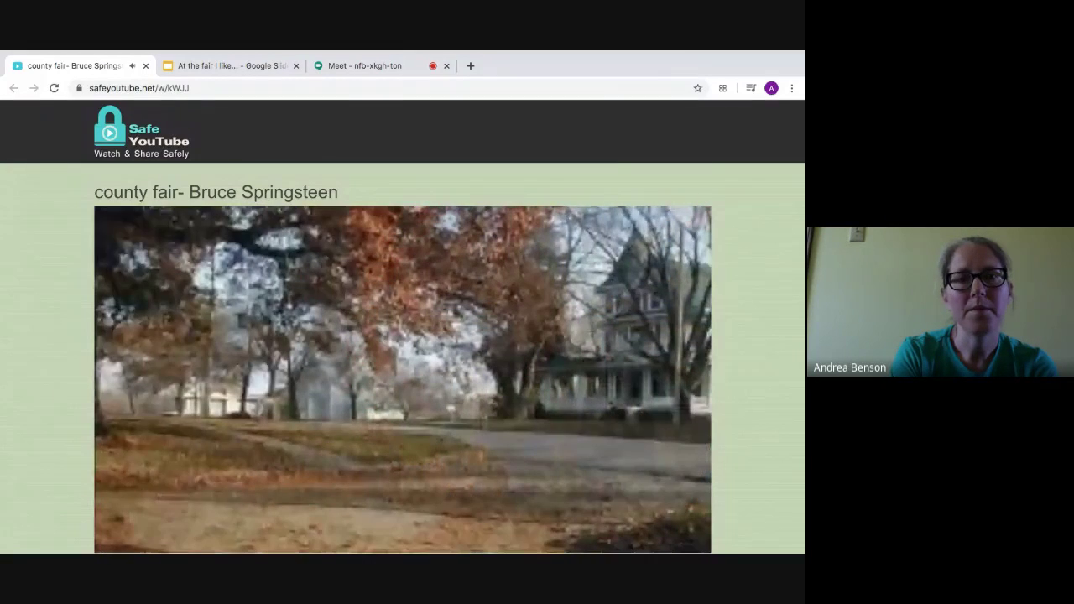
# Pause the county fair video at 03:17, then bring up the Meet options to stop recording.
pyautogui.moveTo(130, 486)
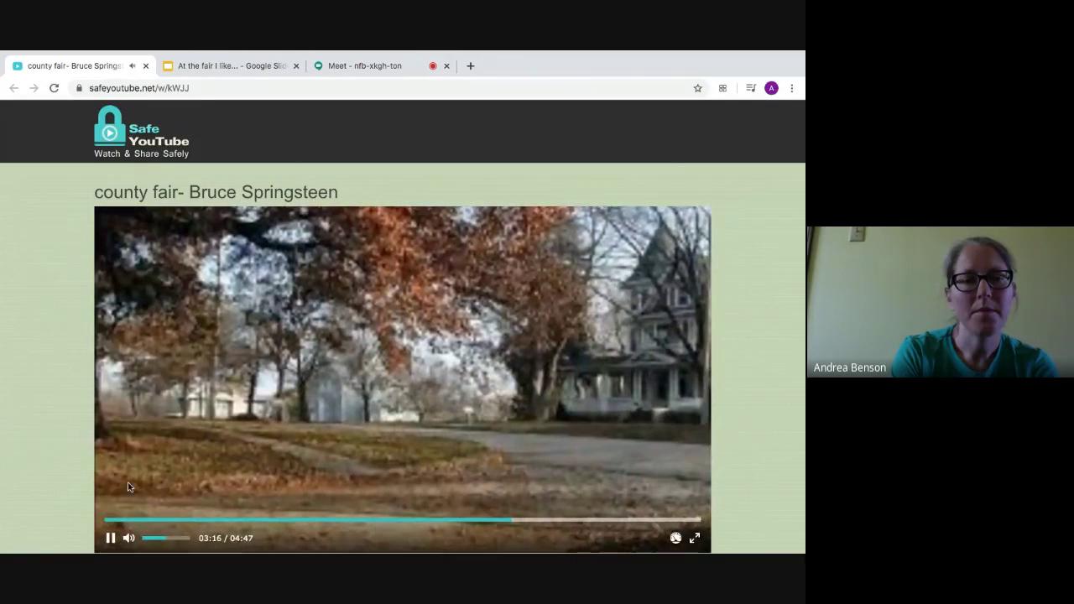
pyautogui.click(110, 538)
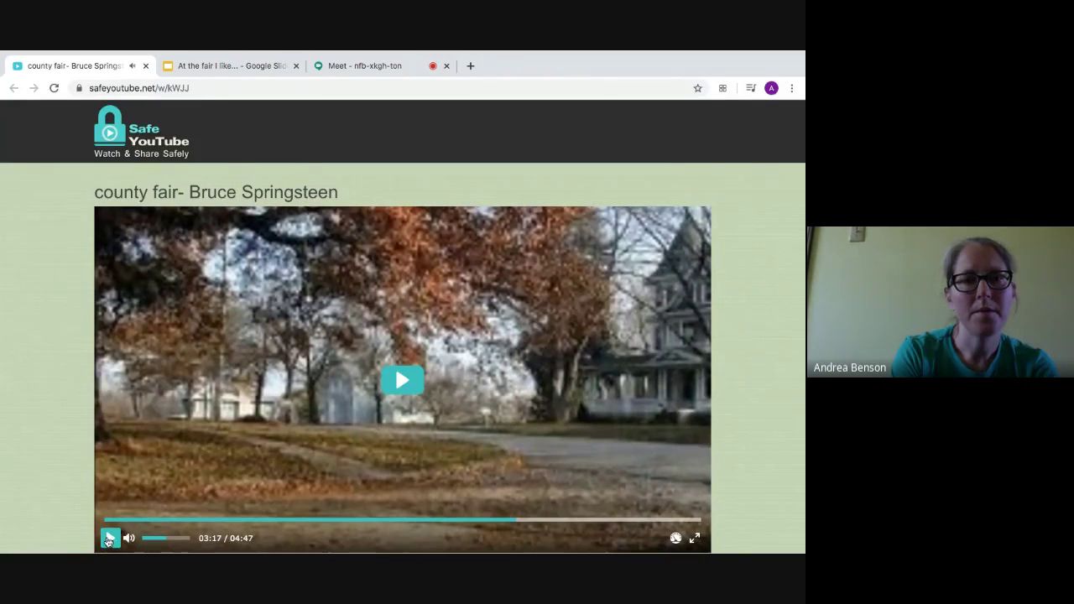
pyautogui.click(353, 67)
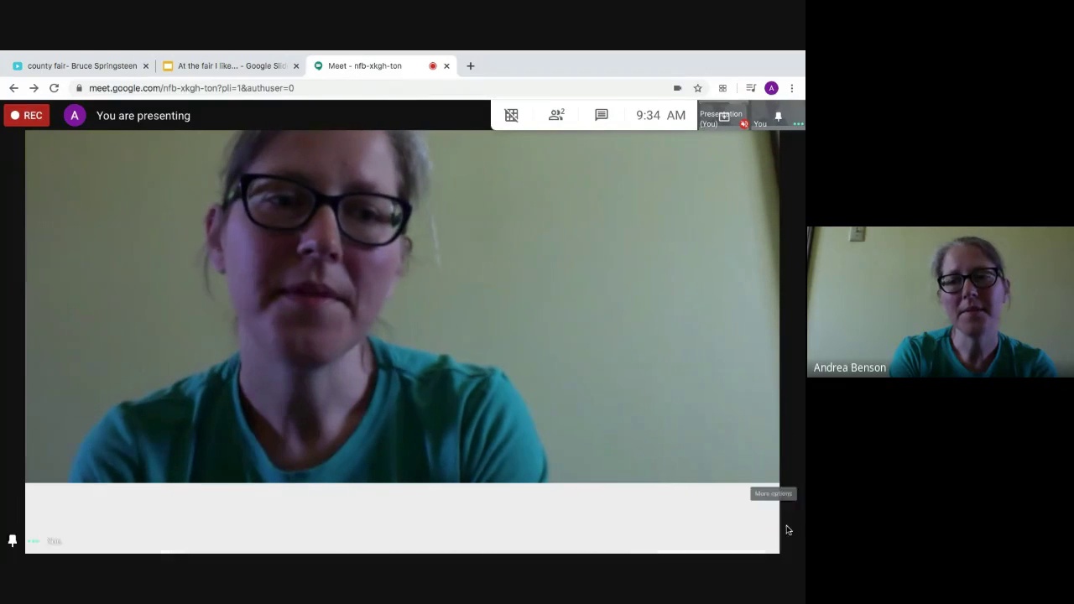
pyautogui.click(786, 527)
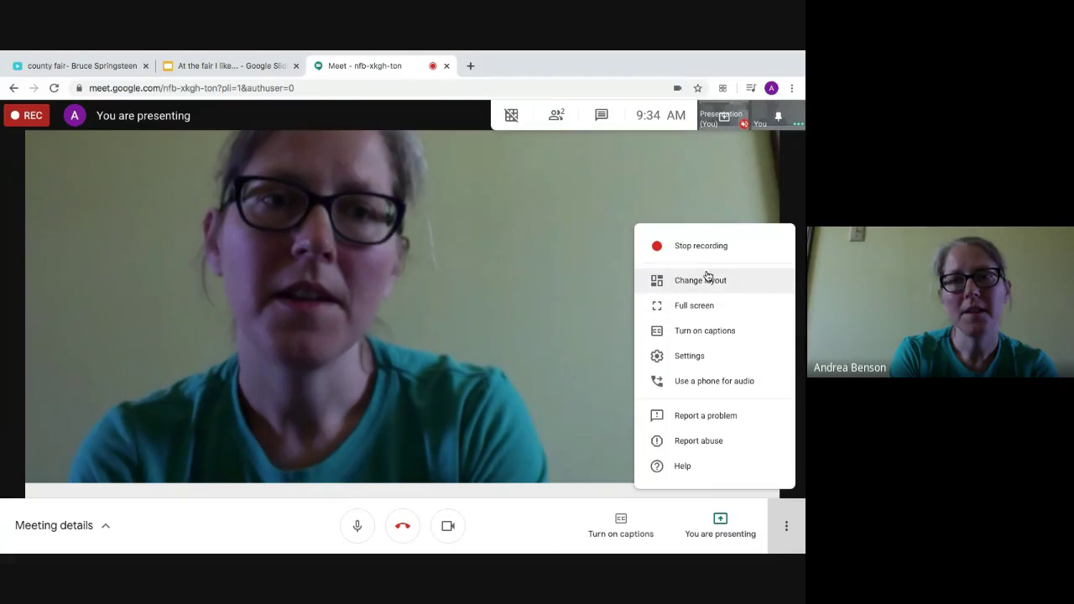